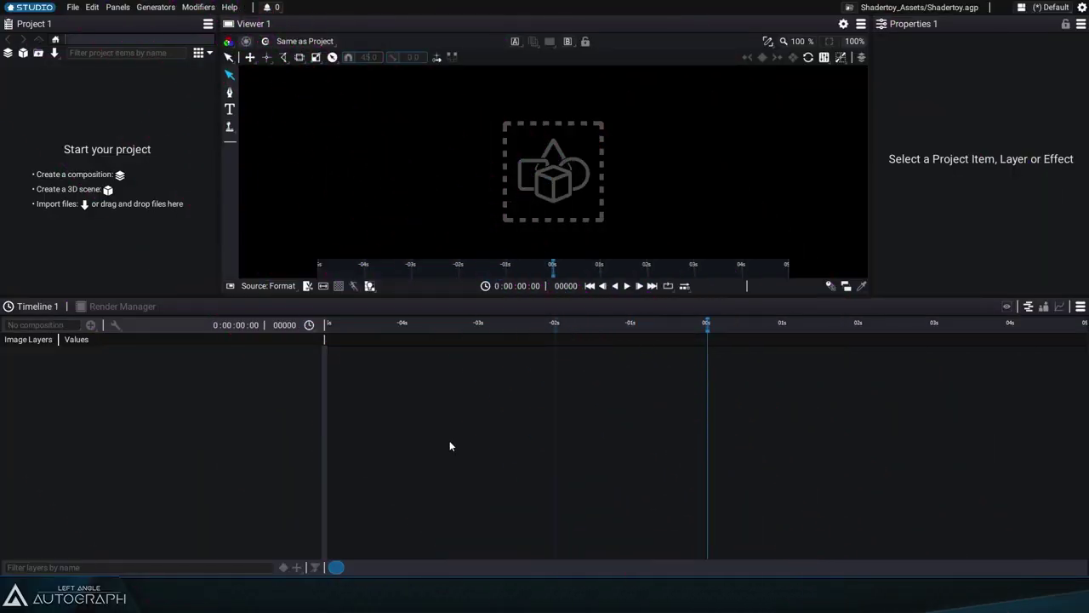
- Create a composition, add a Shadertoy generator layer to it, and enlarge the viewer so the image fits
left_click(7, 52)
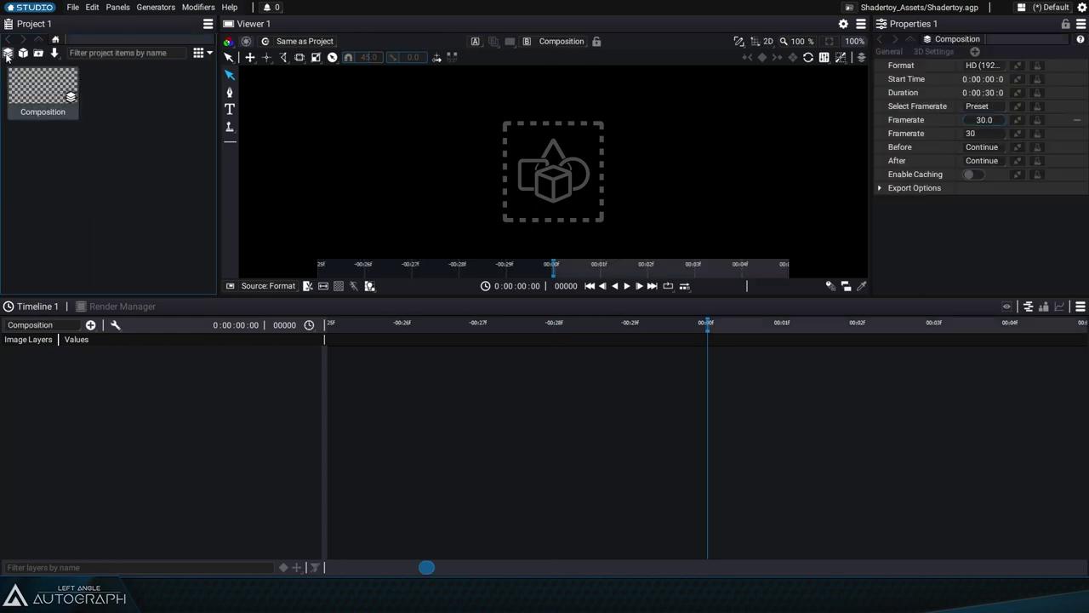
left_click(90, 326)
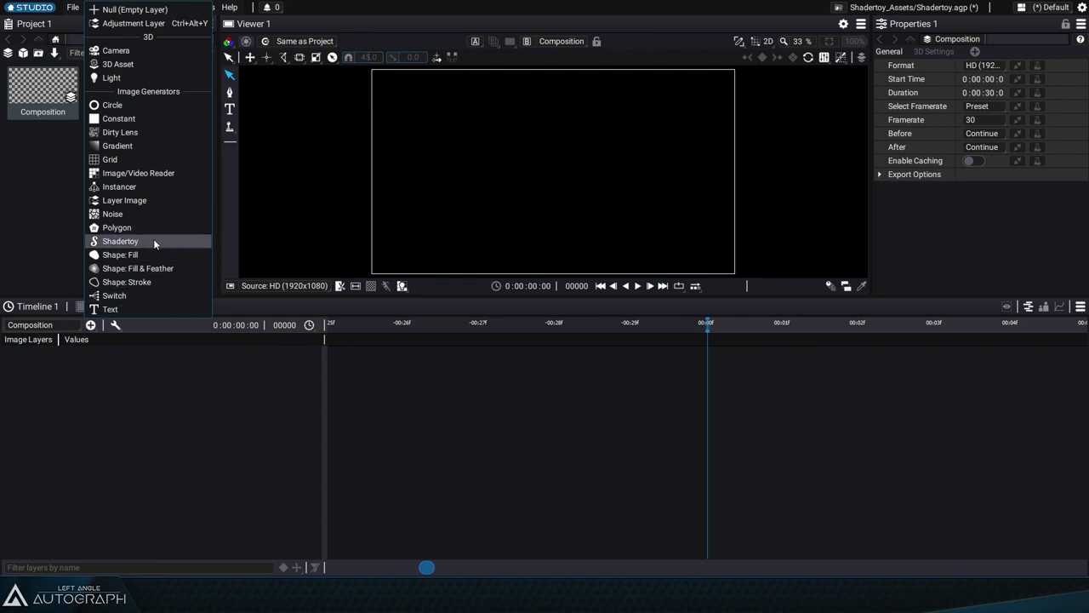
left_click(128, 242)
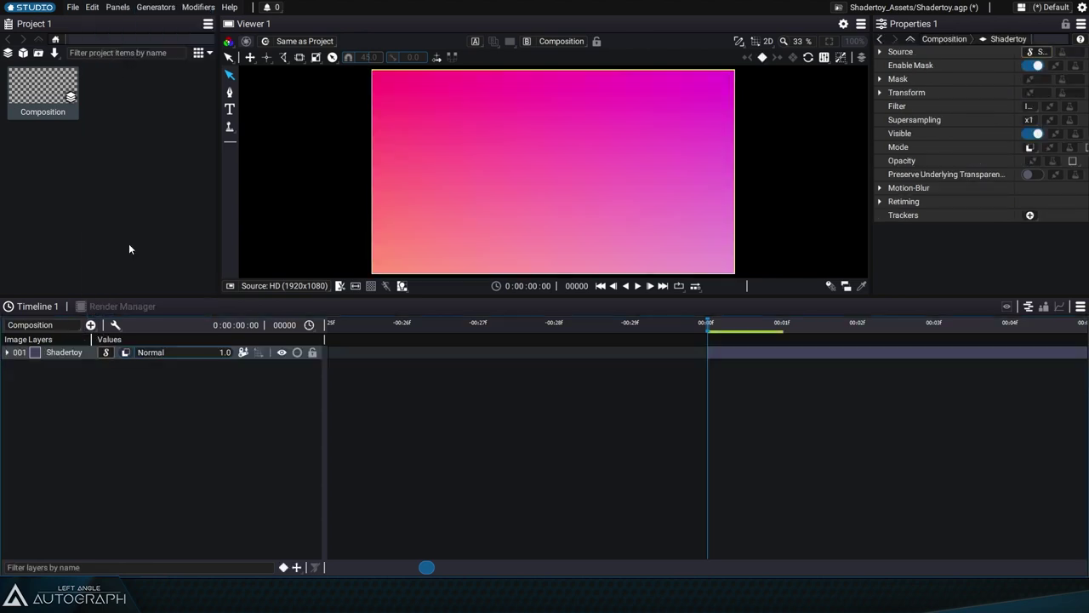
left_click_drag(487, 300, 493, 397)
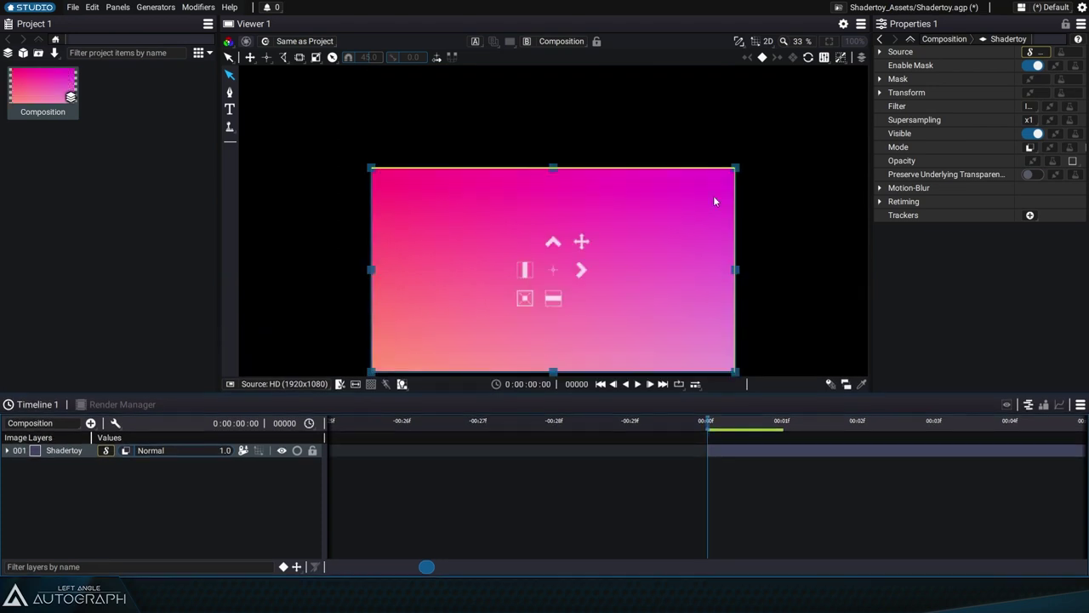
left_click(833, 42)
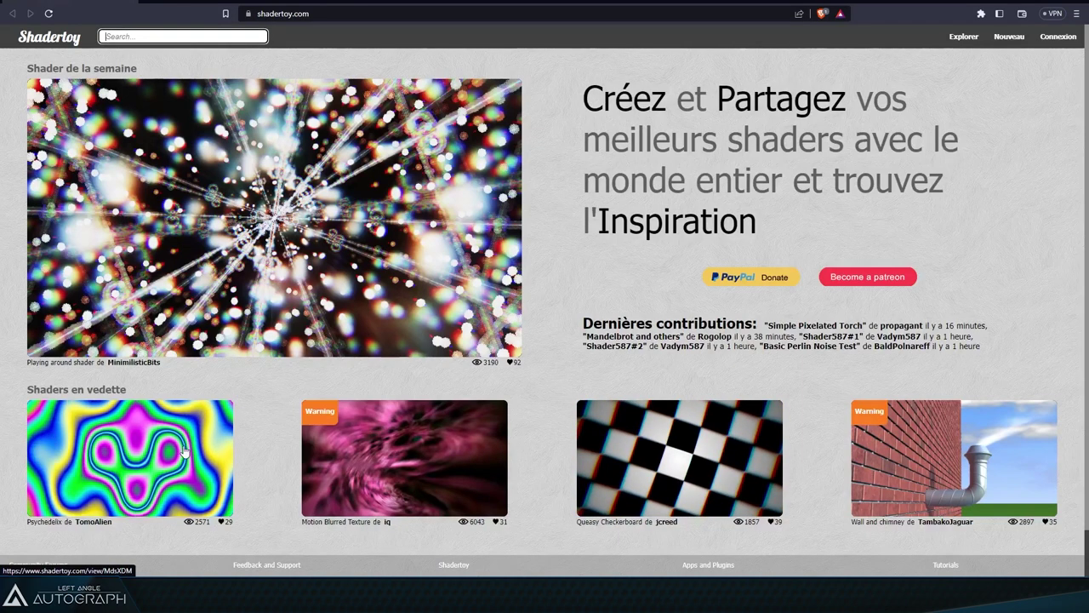
- On the Shadertoy website, search the shader library for "mountain"
left_click(204, 36)
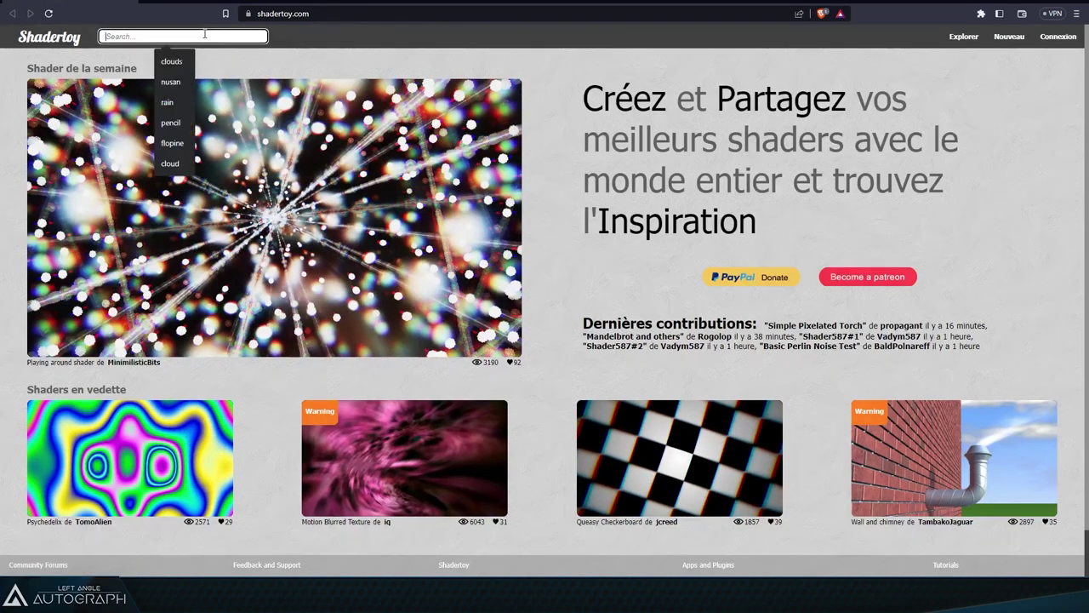
type("moun")
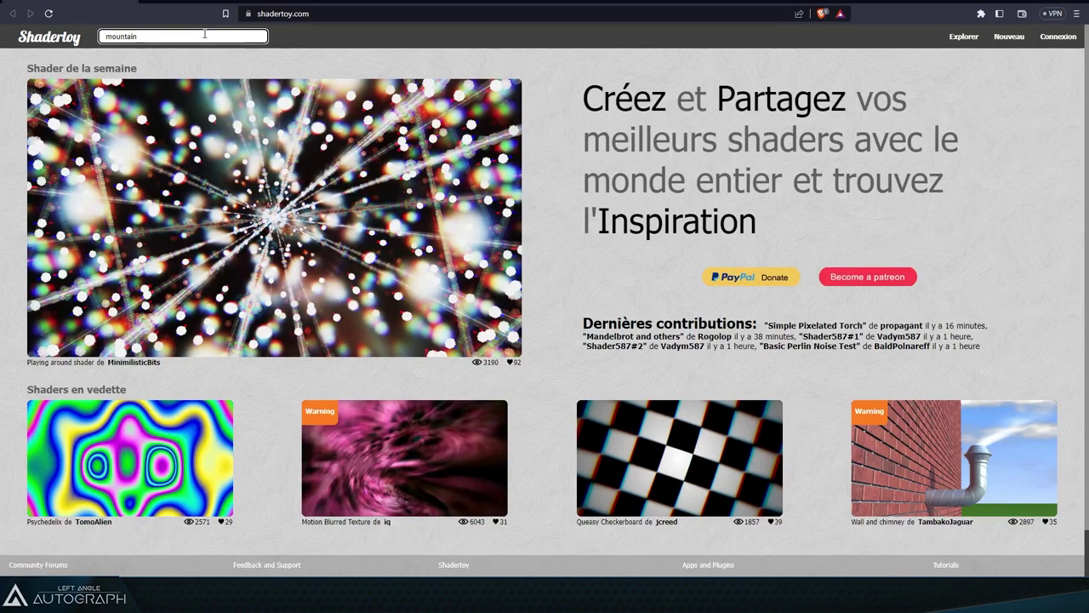
type("tain")
key("Return")
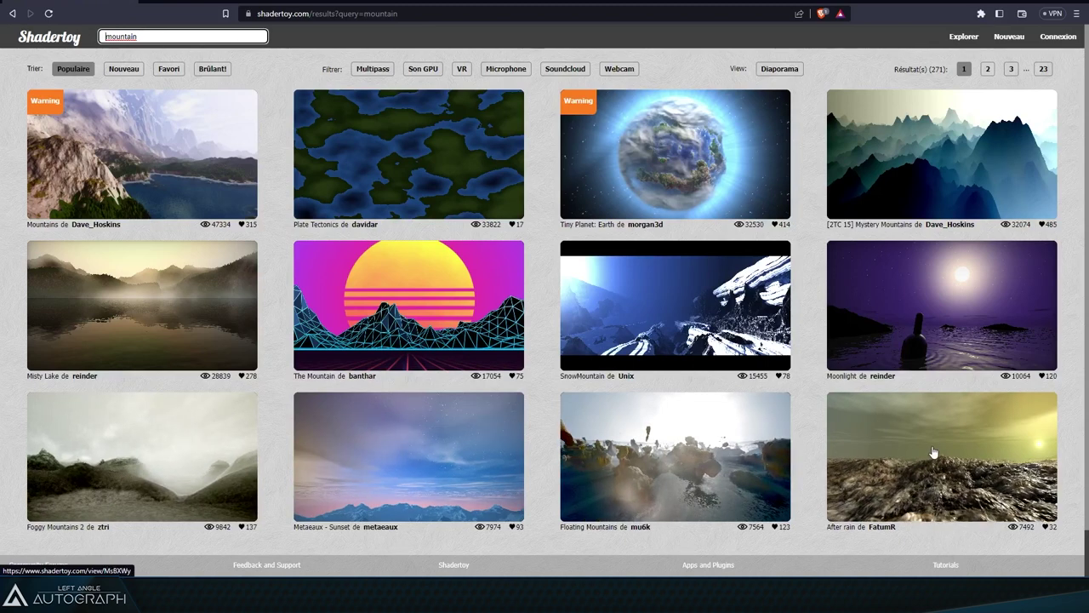
- Search the Shadertoy library for "clouds" and open the Protean clouds shader
left_click_drag(160, 36, 52, 50)
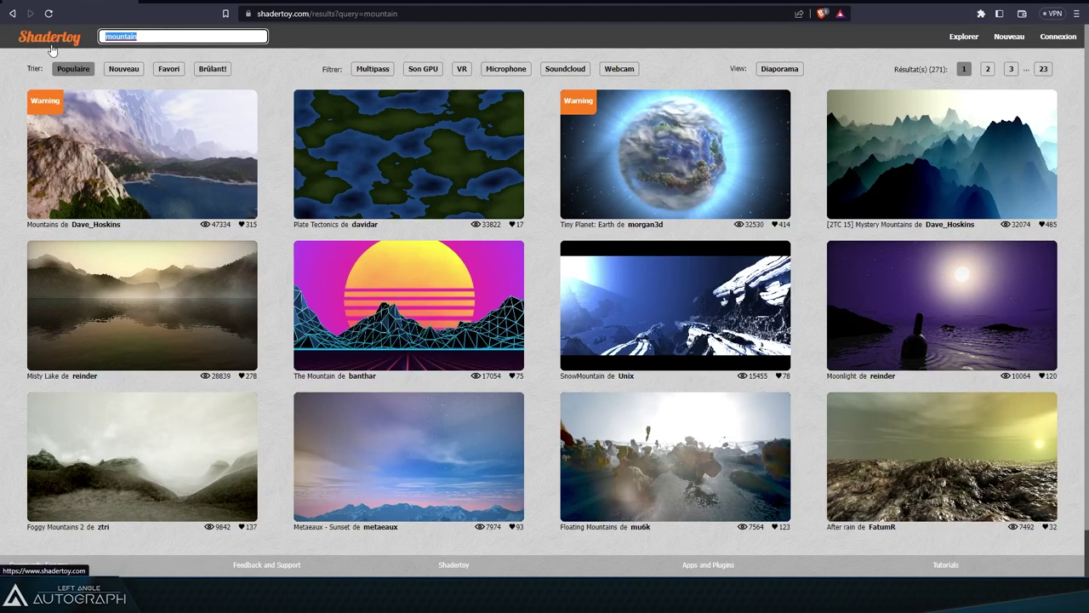
type("clouds")
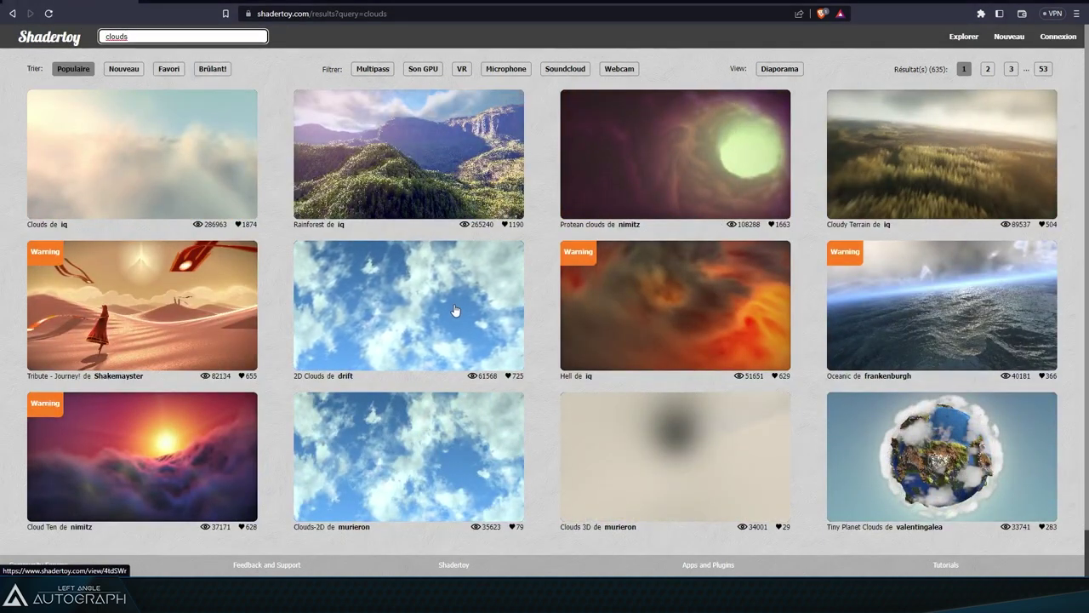
left_click(679, 150)
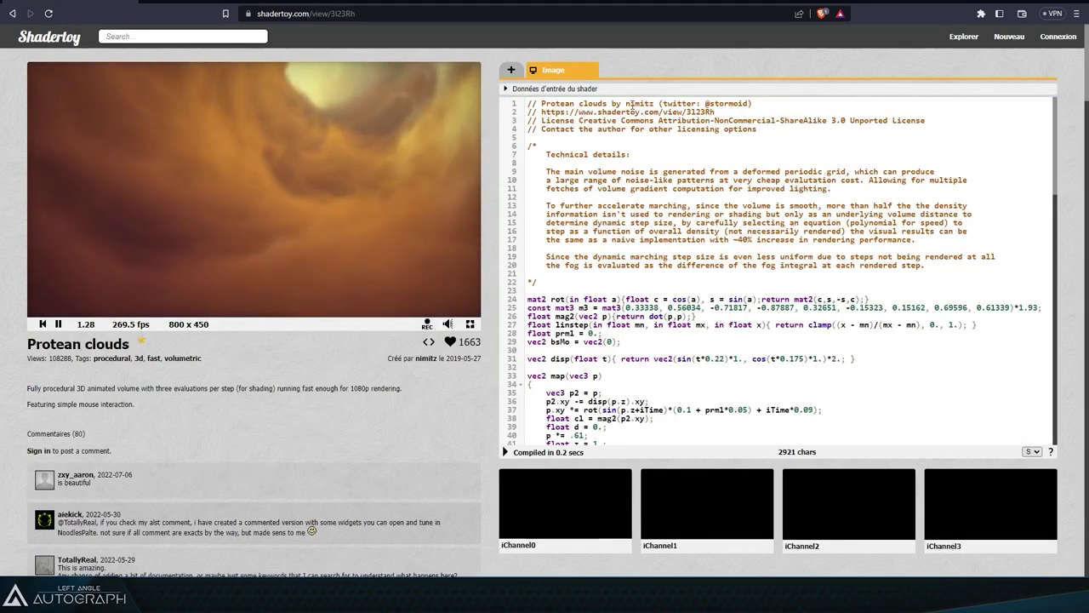
- Examine the author and licence comments at the beginning of the Protean clouds code
left_click_drag(669, 104, 761, 105)
left_click(762, 105)
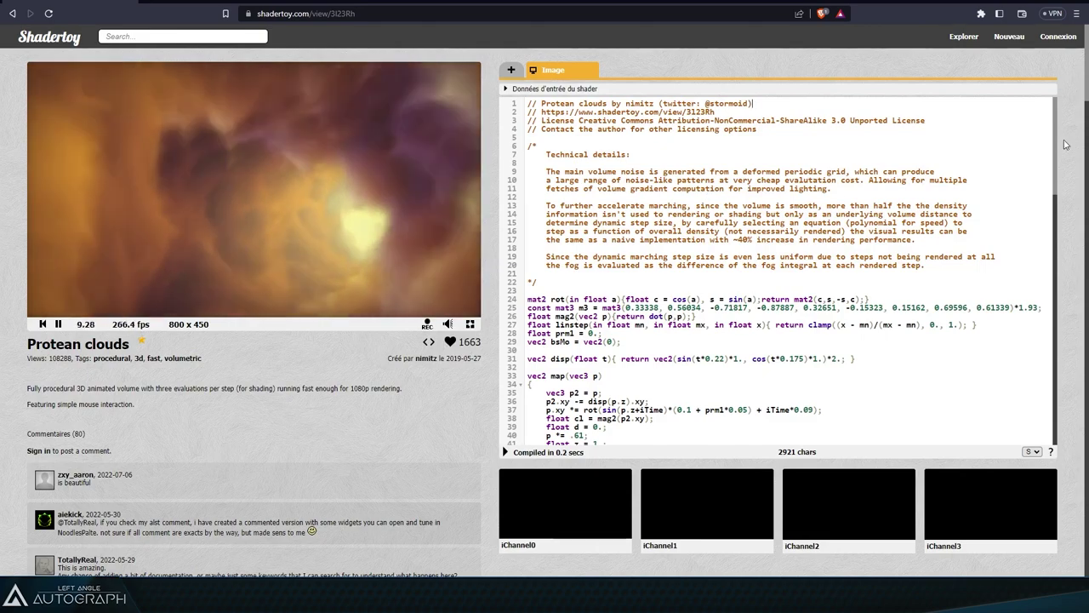
mouse_move(1056, 119)
left_mouse_down()
mouse_move(1061, 382)
mouse_move(1061, 111)
left_mouse_up()
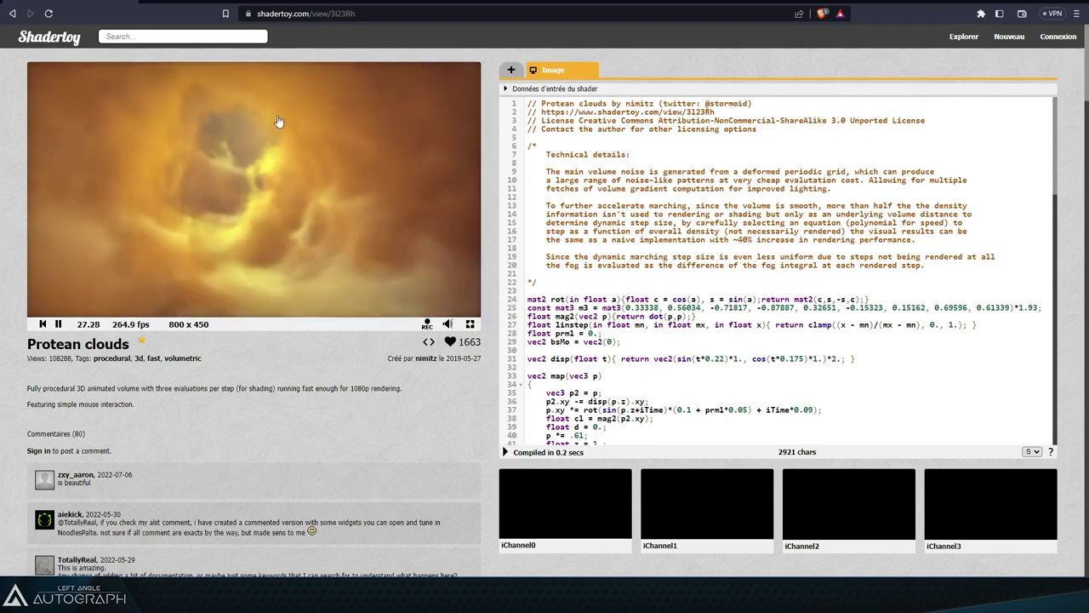
- Start a new shader on Shadertoy and examine its default mainImage code
left_click(1009, 36)
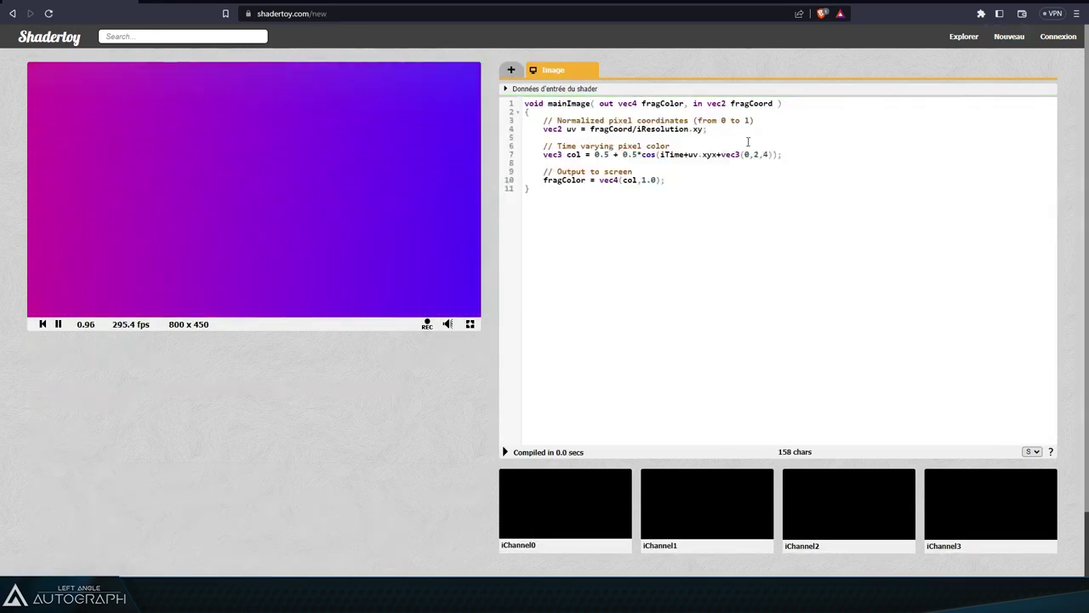
left_click_drag(547, 186, 516, 105)
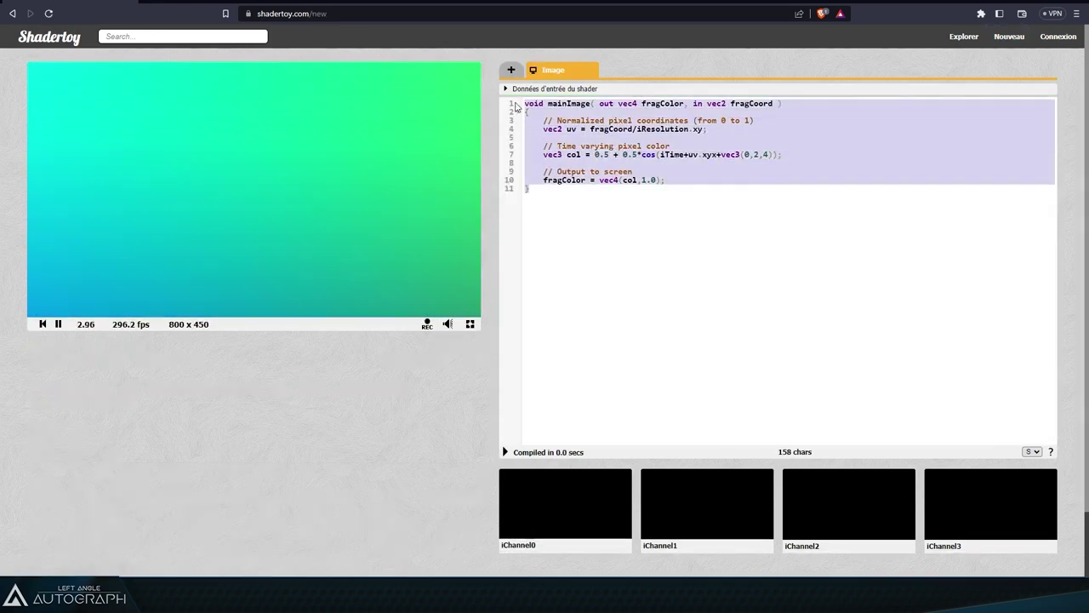
left_click(587, 129)
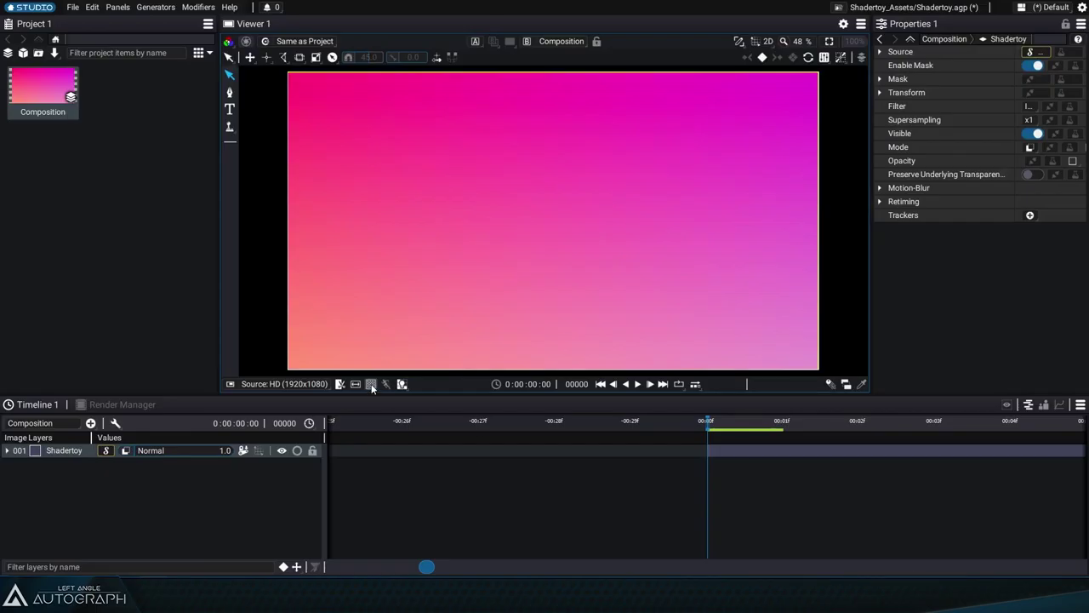
- Switch back to Autograph and scrub through the full 30-second composition, stopping at 0:00:05:05, to preview the default shader's animation
scroll(596, 459, "down", 10)
left_click_drag(565, 427, 859, 430)
scroll(694, 453, "down", 8)
mouse_move(535, 423)
left_mouse_down()
mouse_move(649, 425)
mouse_move(521, 424)
left_mouse_up()
scroll(639, 433, "down", 3)
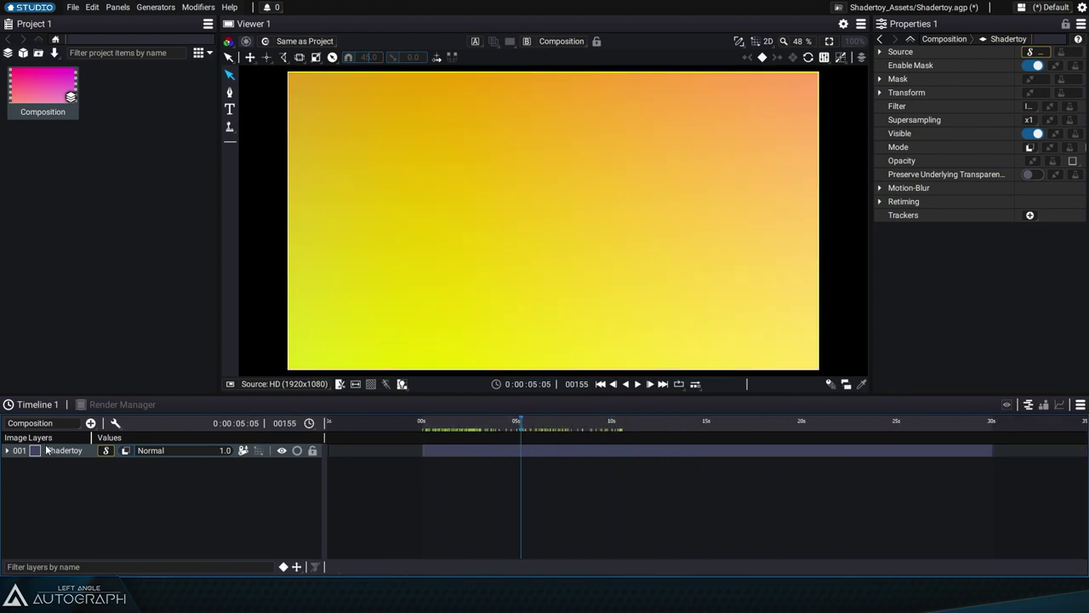
- Show the Shadertoy layer's source parameters and widen the properties area to read the source code
left_click(244, 452)
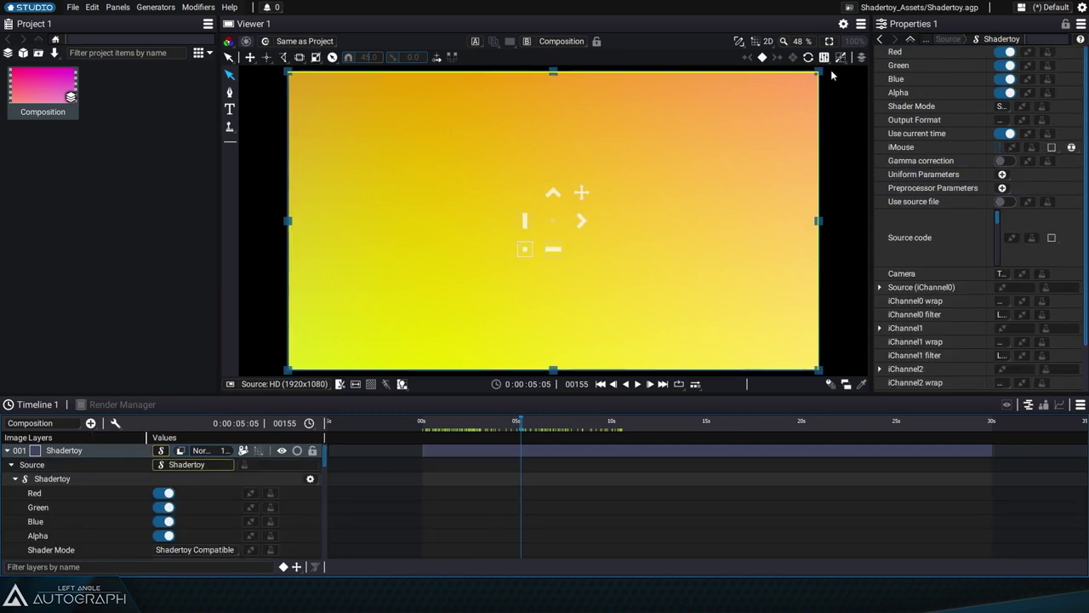
left_click_drag(871, 79, 686, 82)
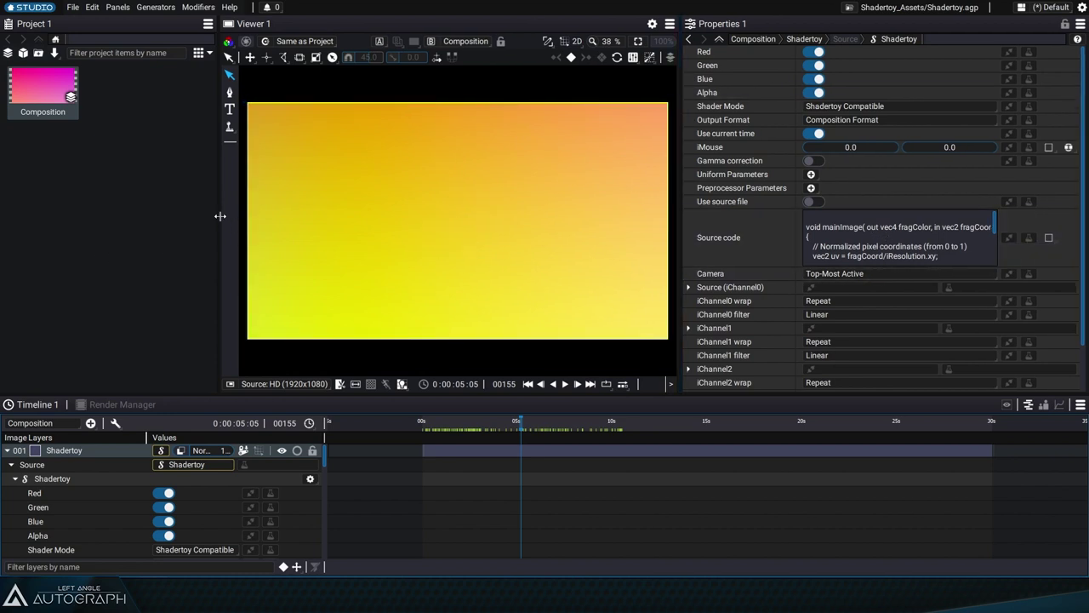
left_click_drag(219, 216, 136, 217)
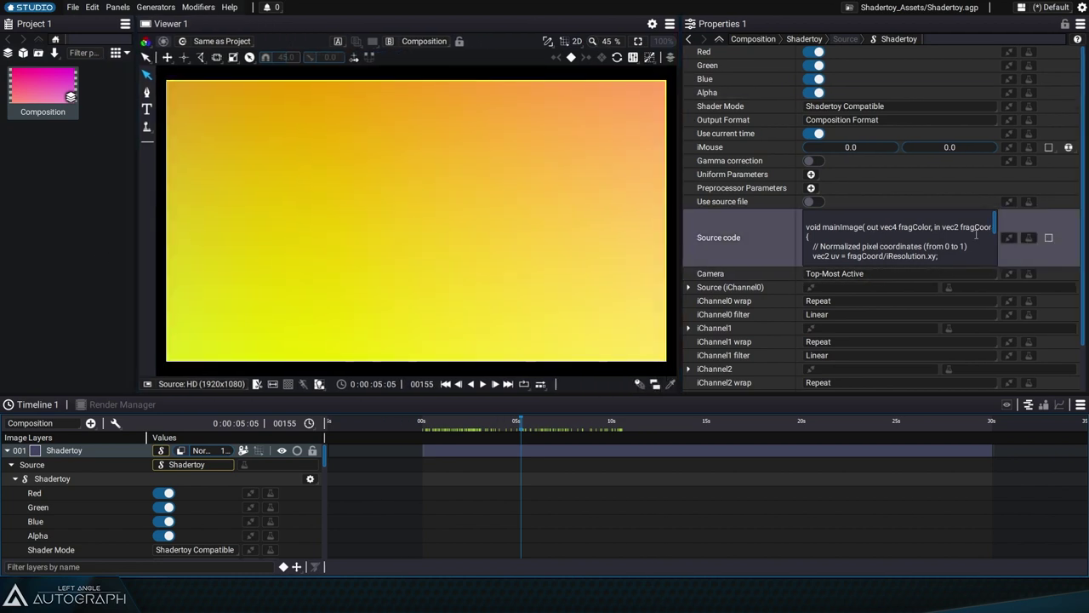
mouse_move(994, 220)
left_mouse_down()
mouse_move(994, 247)
mouse_move(997, 218)
left_mouse_up()
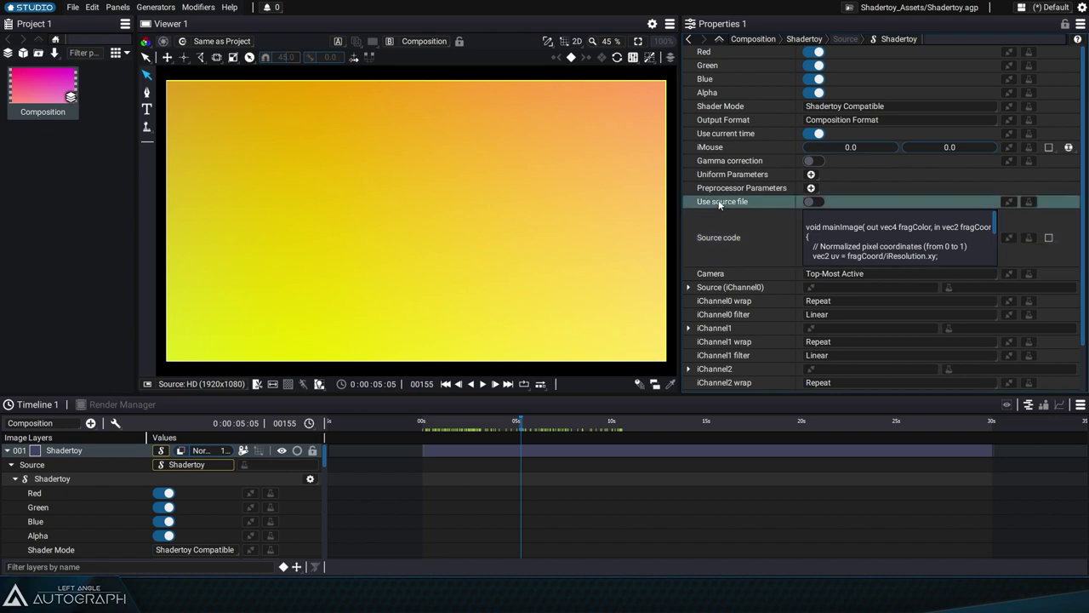
left_click(811, 203)
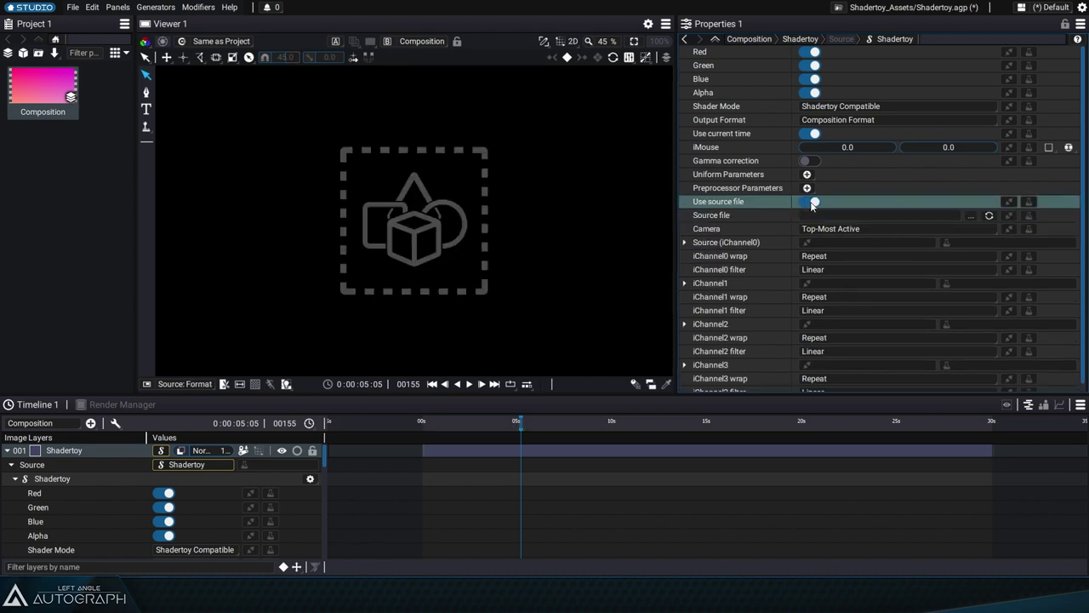
left_click(971, 216)
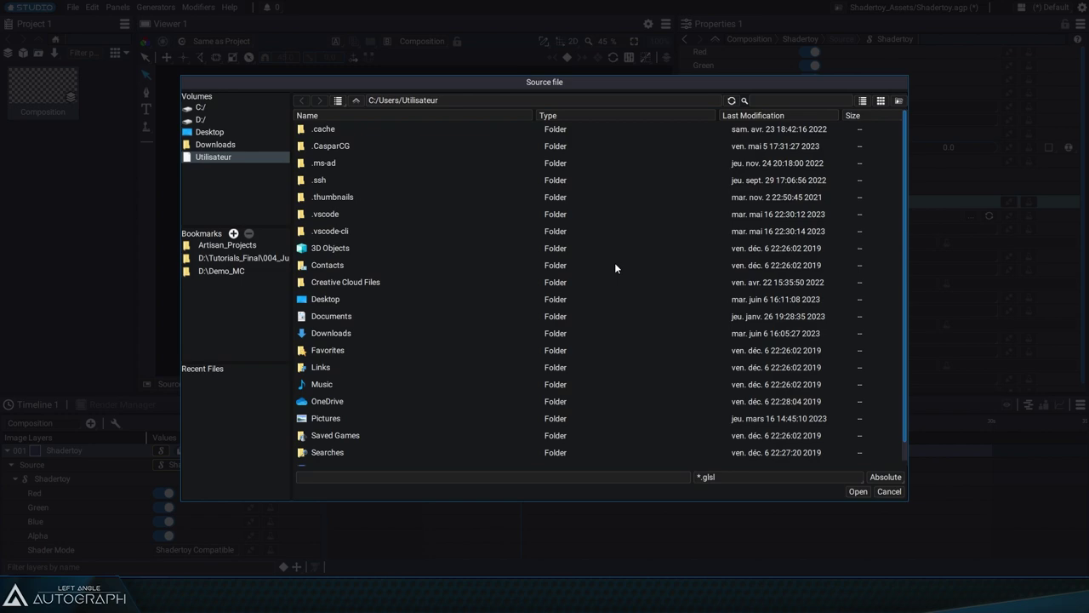
key("Escape")
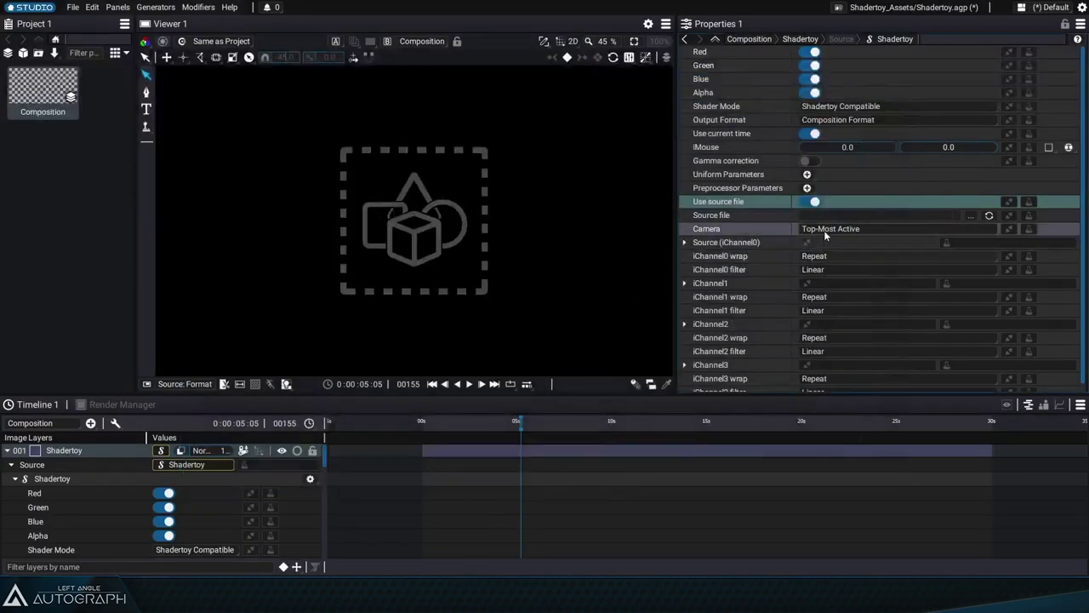
left_click(809, 203)
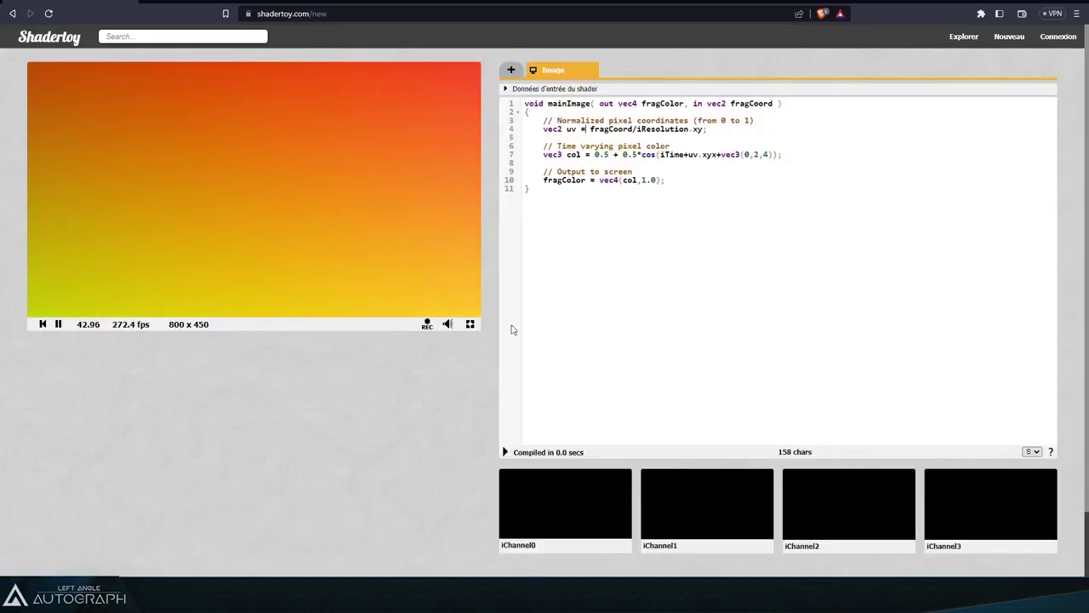
- On the Shadertoy website, return to Protean clouds, copy its entire shader code, and pause the animation
left_click(14, 12)
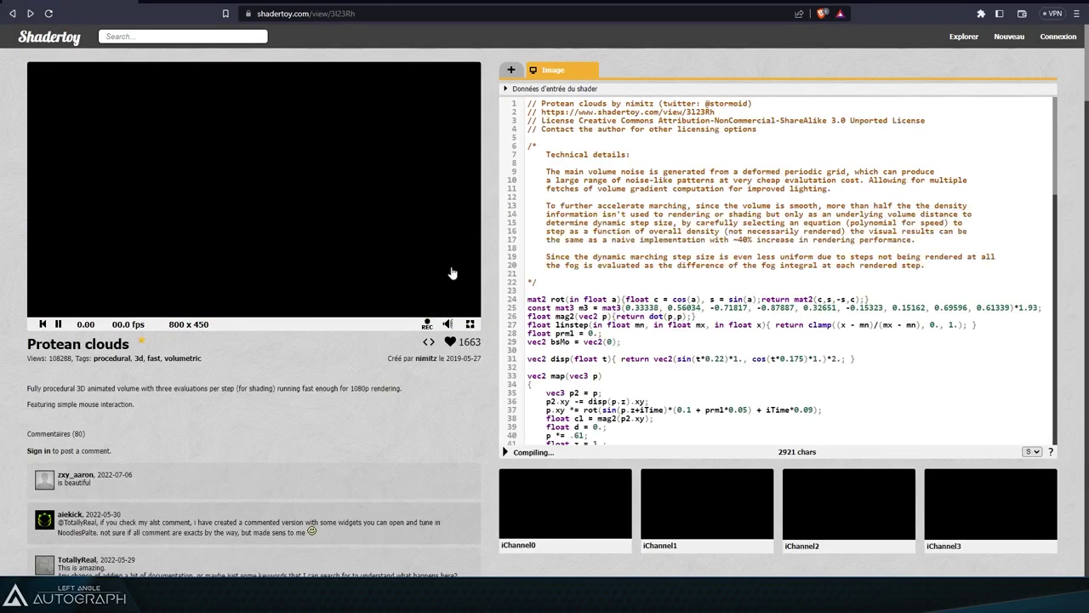
left_click(698, 248)
key("ctrl+a")
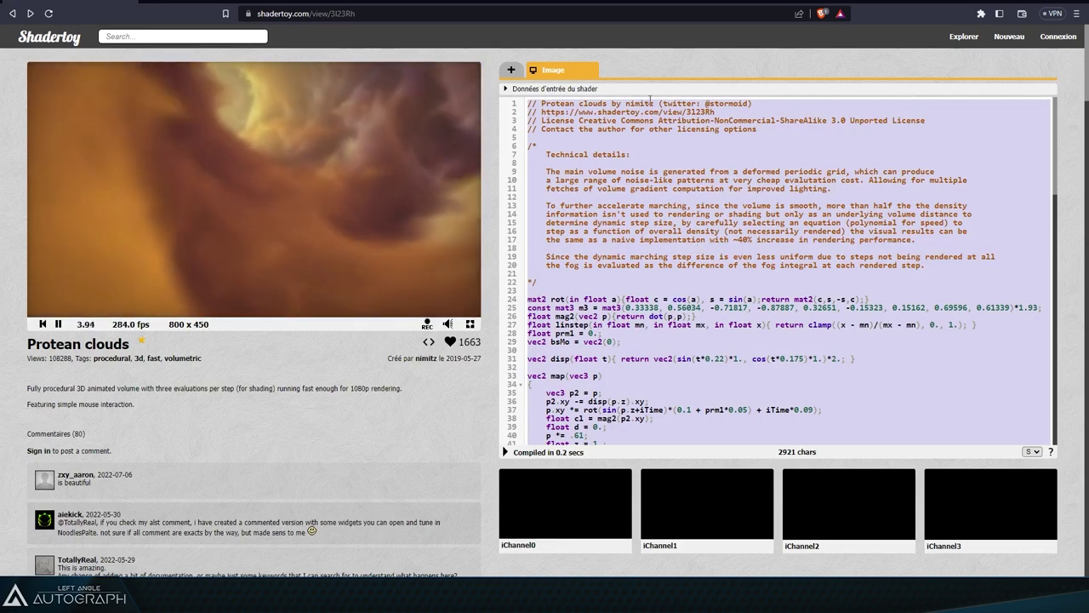
left_click(58, 326)
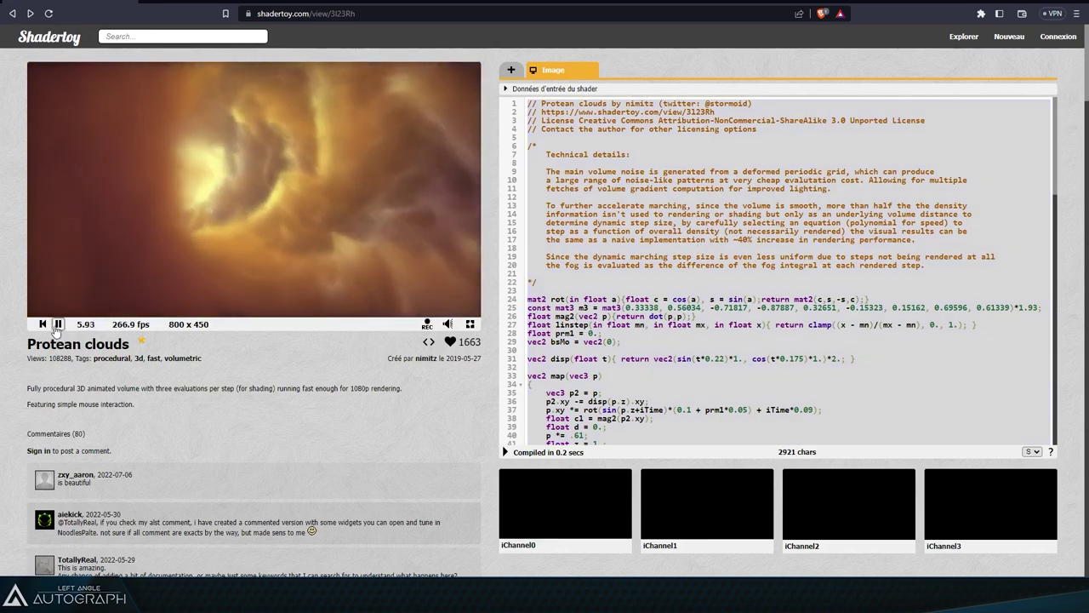
- In Autograph, replace the Shadertoy layer's source code with the copied Protean clouds code and scrub the timeline to preview it
key("alt+Tab")
left_click(841, 238)
key("ctrl+a")
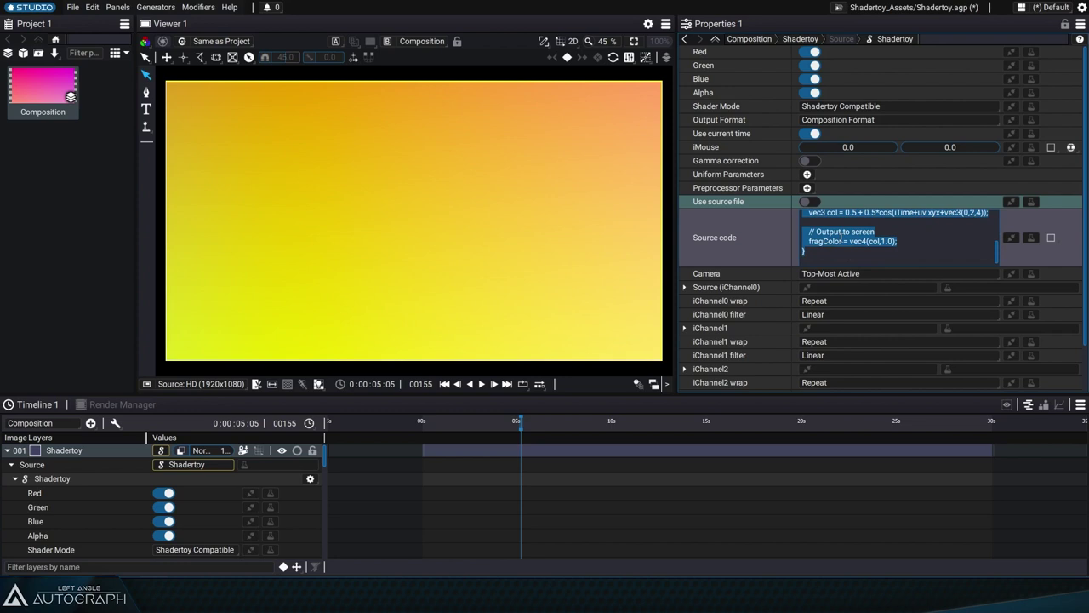
key("ctrl+v")
left_click_drag(464, 428, 755, 454)
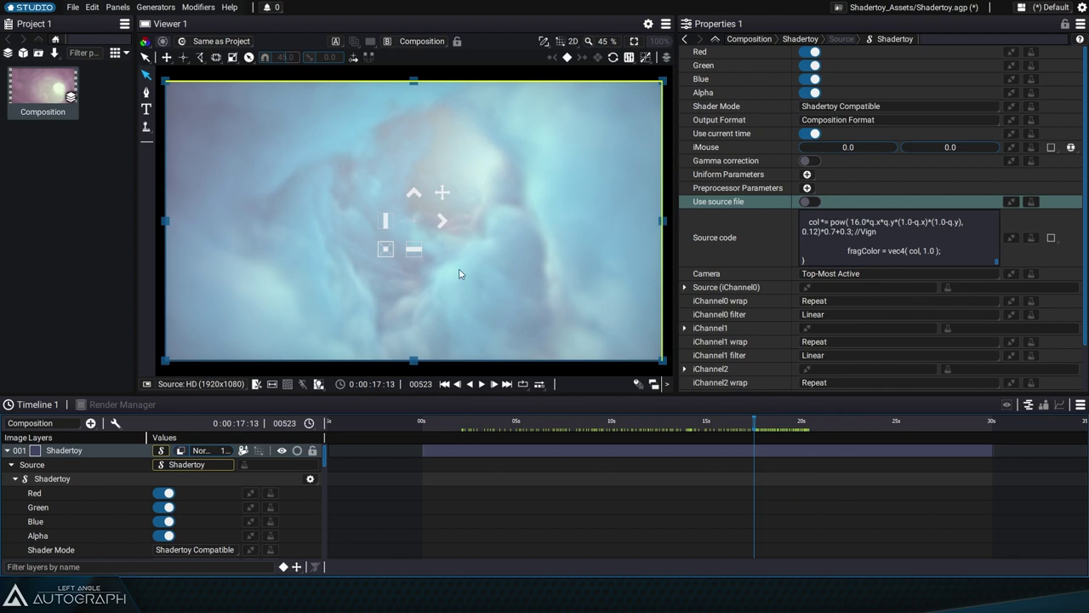
left_click_drag(579, 421, 590, 432)
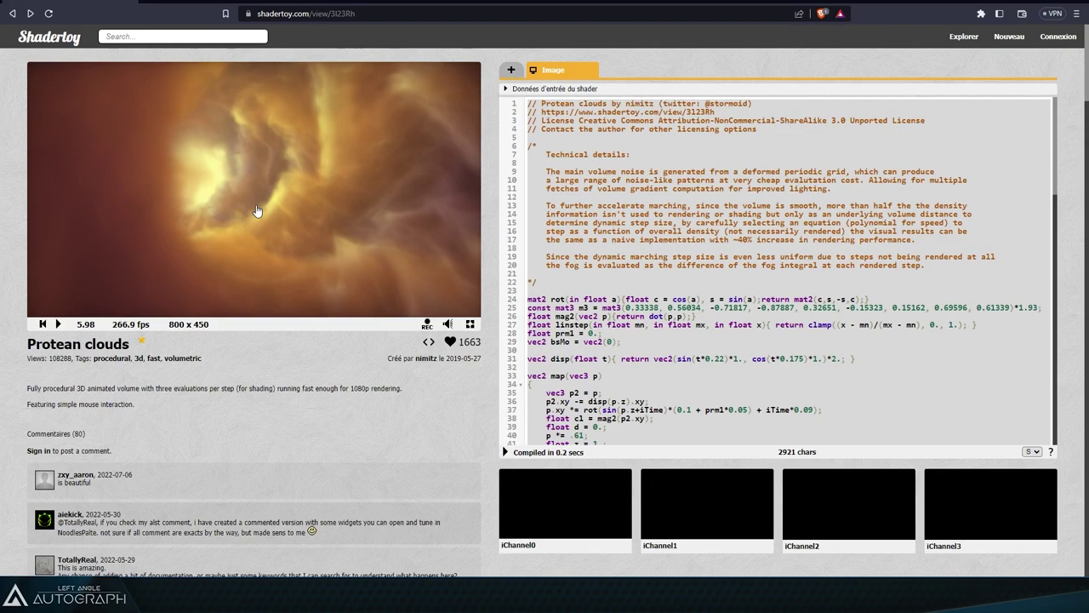
- On the Shadertoy website, examine the mainImage function at the end of the Protean clouds code
scroll(1058, 127, "down", 10)
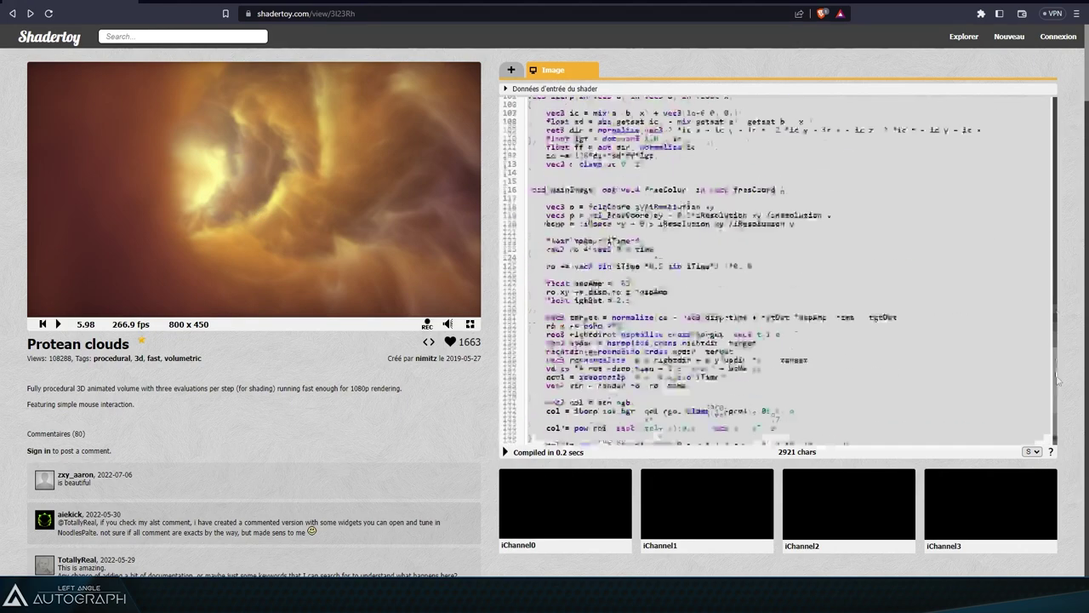
left_click_drag(908, 416, 517, 380)
left_click(594, 354)
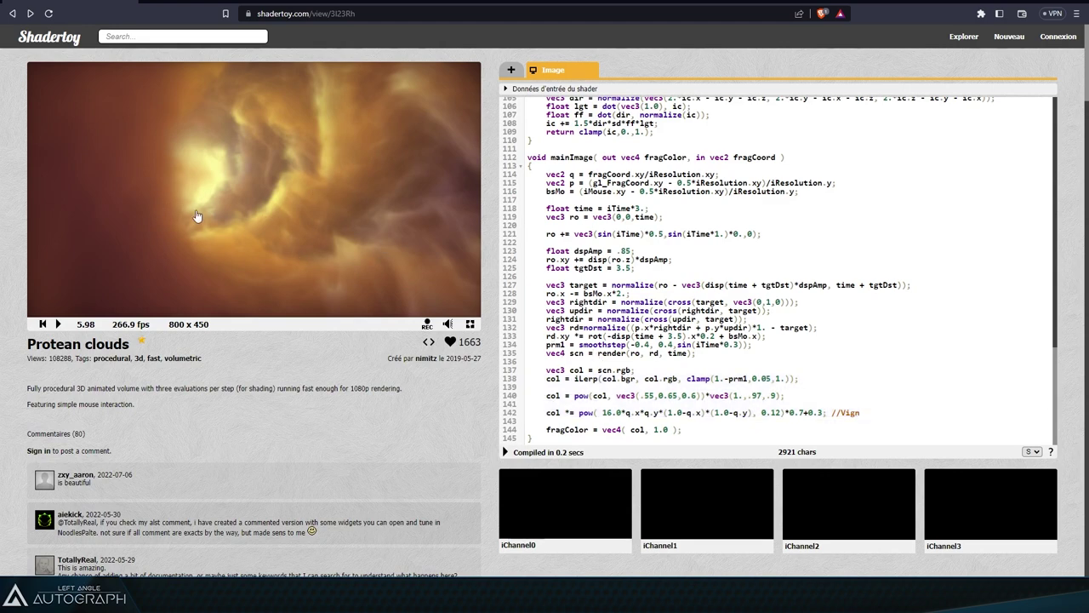
- Switch back to Autograph and scrub the composition to 0:00:08:20 to compare the clouds' colours with the website
key("alt+Tab")
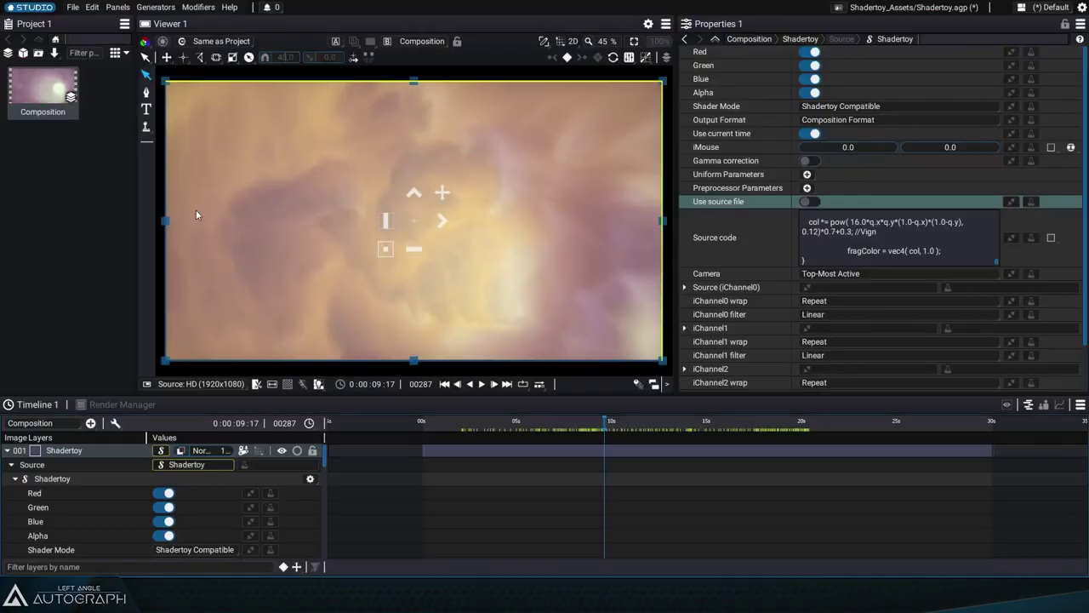
left_click_drag(466, 424, 588, 423)
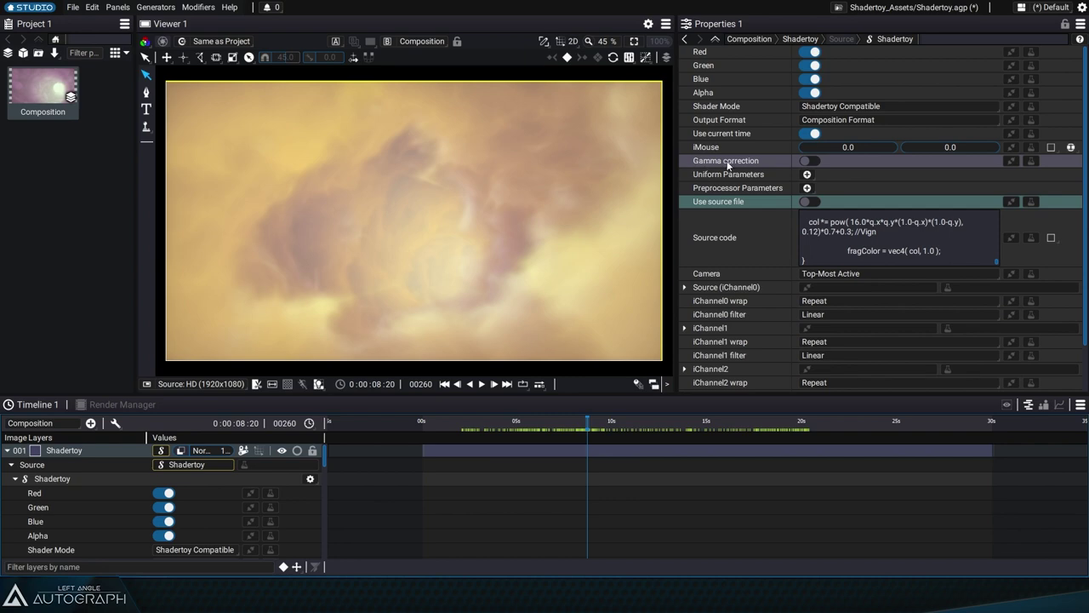
- Enable gamma correction on the Shadertoy generator and set its iMouse values to 390 and -160
left_click(809, 160)
left_click_drag(471, 417, 632, 430)
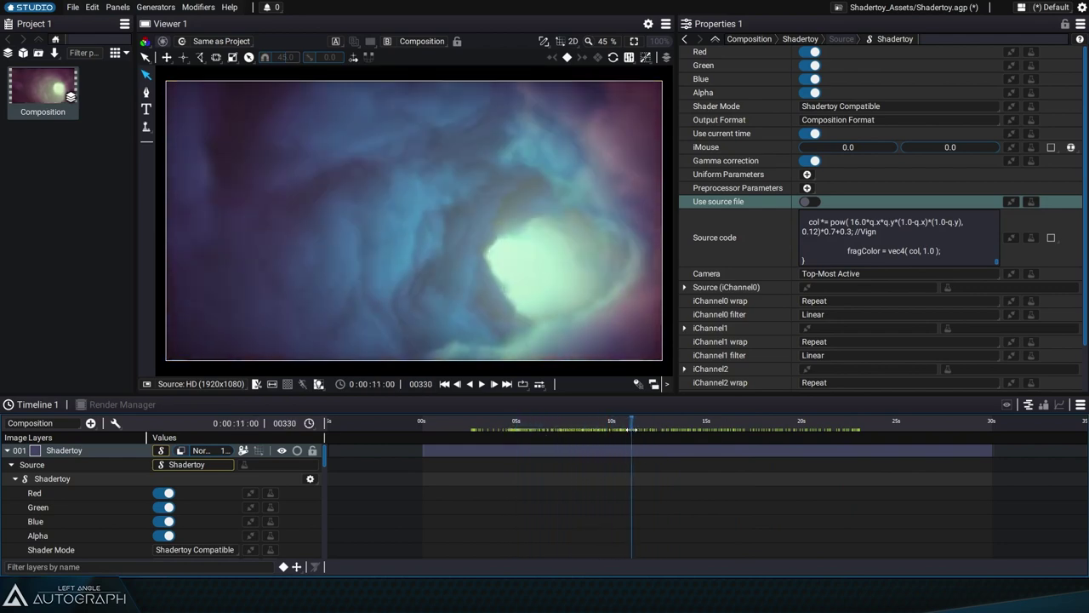
left_click(726, 153)
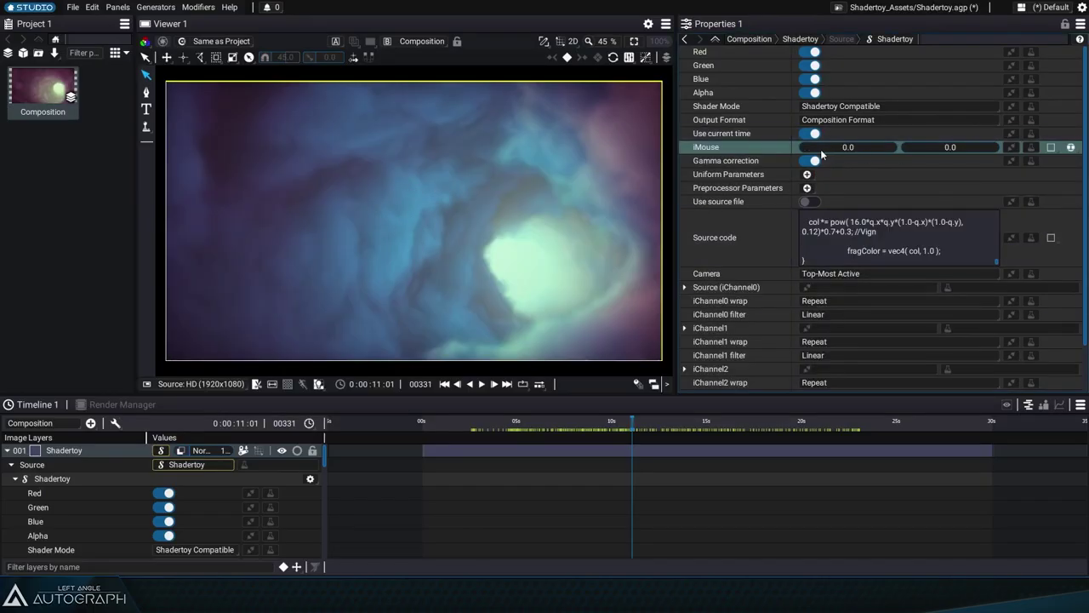
left_click_drag(822, 150, 856, 150)
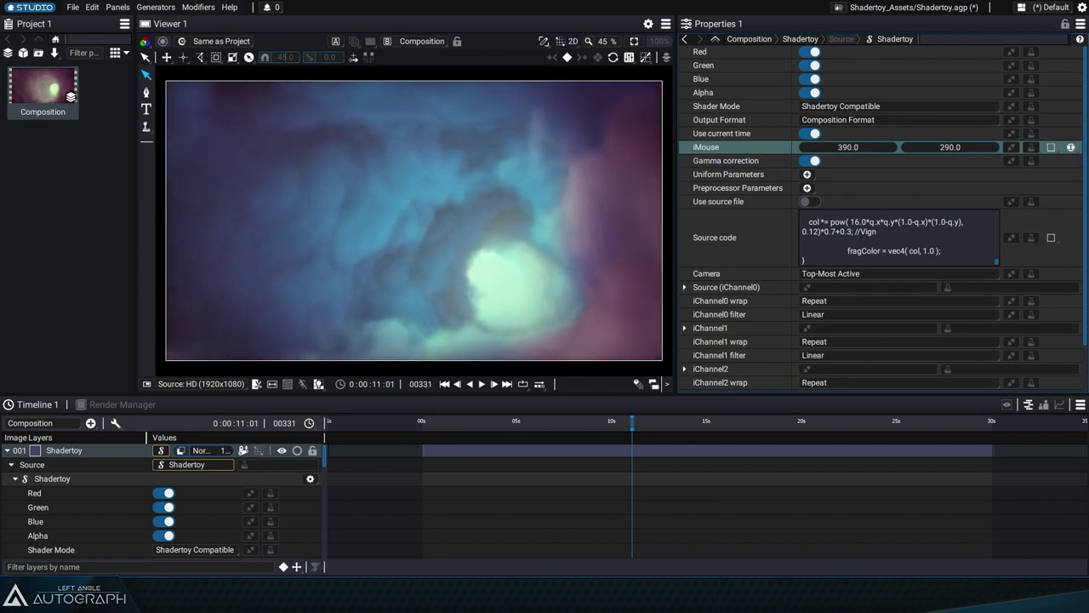
left_click_drag(951, 147, 926, 148)
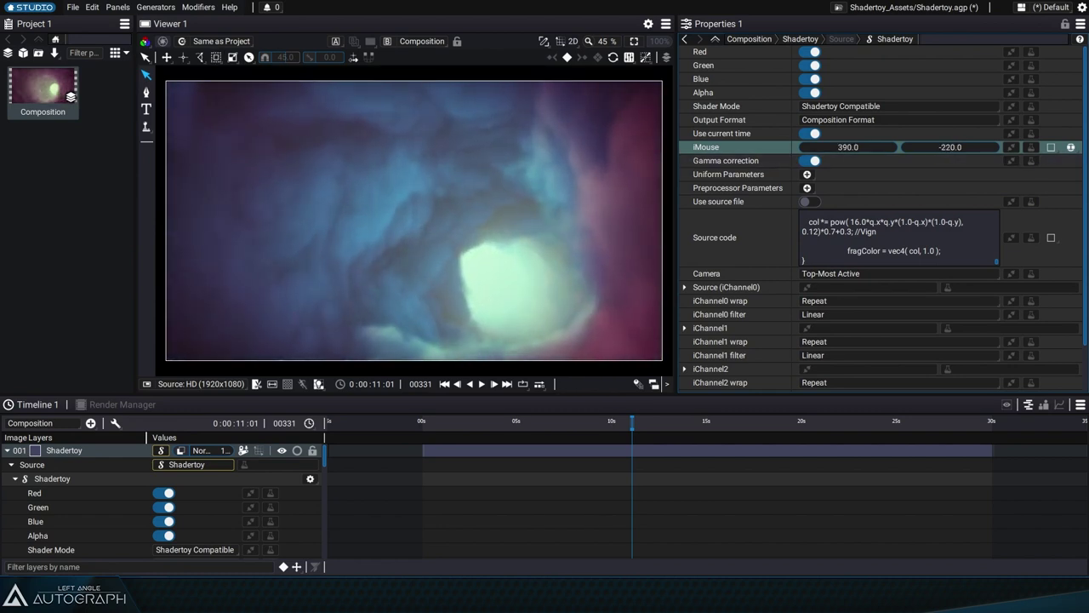
- Scrub and play the composition to preview the clouds animation at different times
left_click_drag(448, 421, 759, 447)
key("space")
left_click_drag(655, 423, 580, 461)
key("space")
key("ctrl+z")
- Expand the Shadertoy layer's Retiming properties and play the composition at its normal speed
left_click(686, 201)
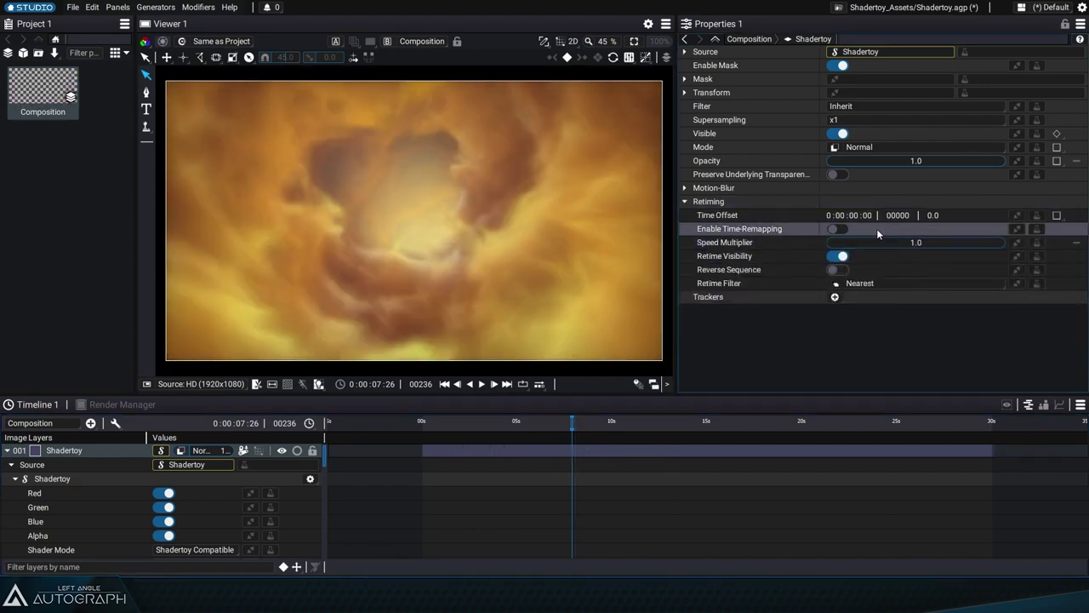
left_click_drag(557, 445, 548, 446)
key("space")
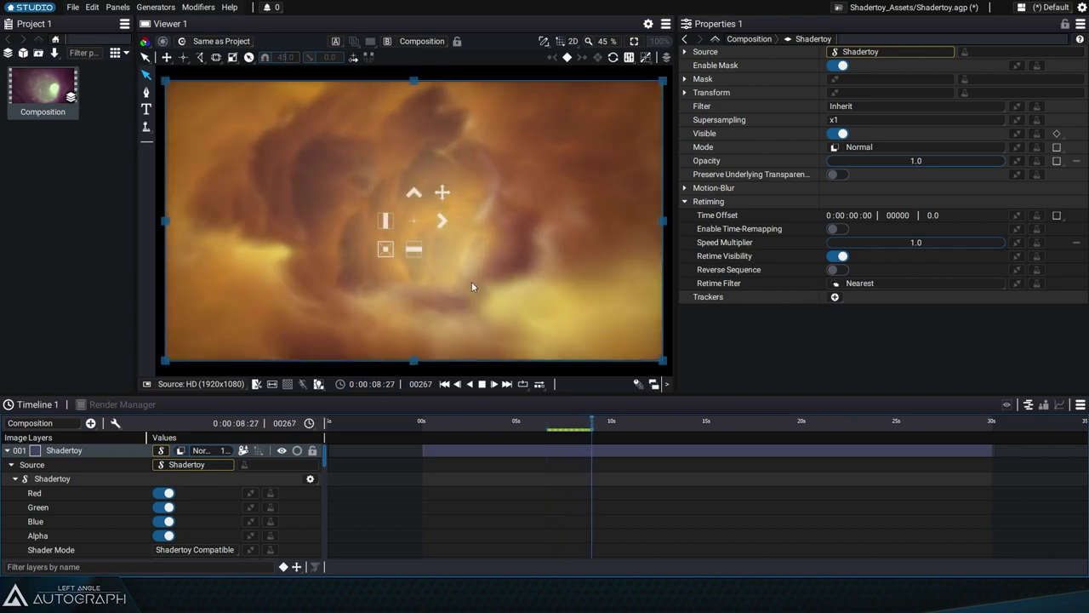
- Set the layer's Speed Multiplier to 5, extend the layer to the 30 s mark, and preview the faster motion
double_click(926, 245)
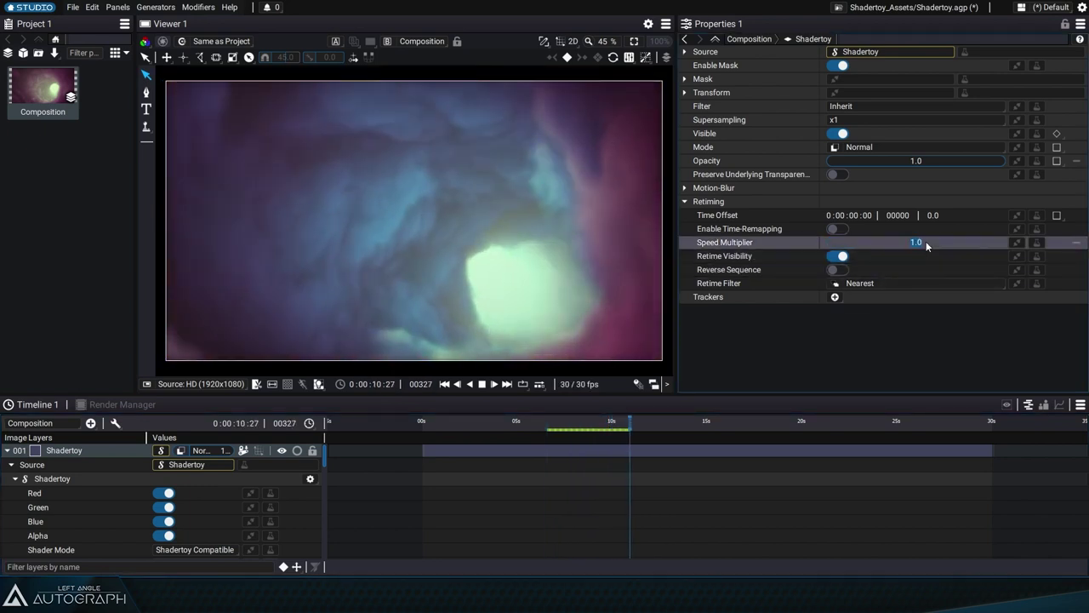
type("5")
key("Return")
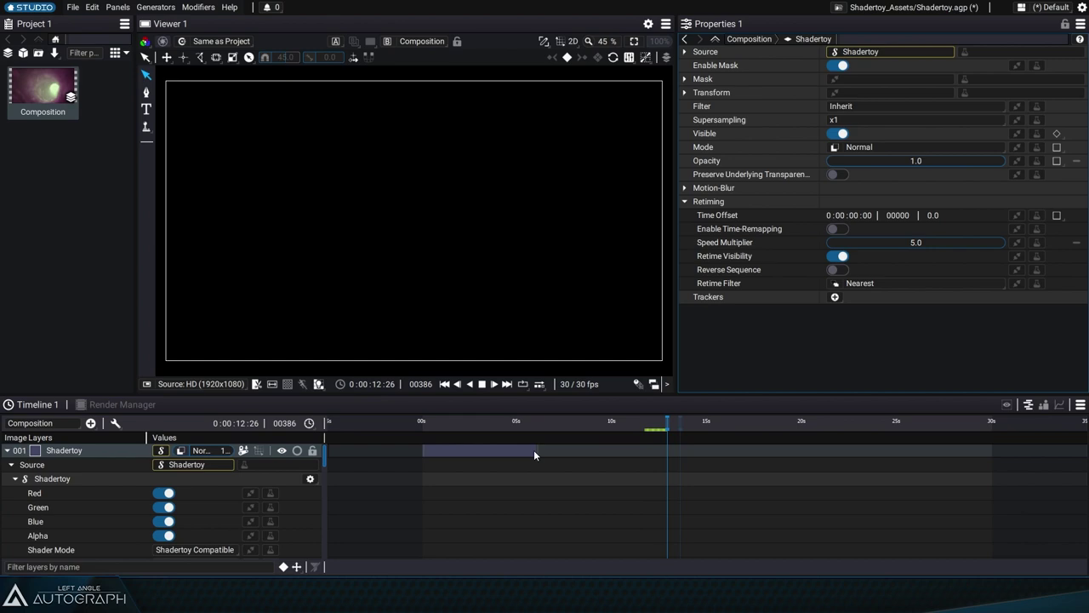
left_click_drag(534, 456, 993, 455)
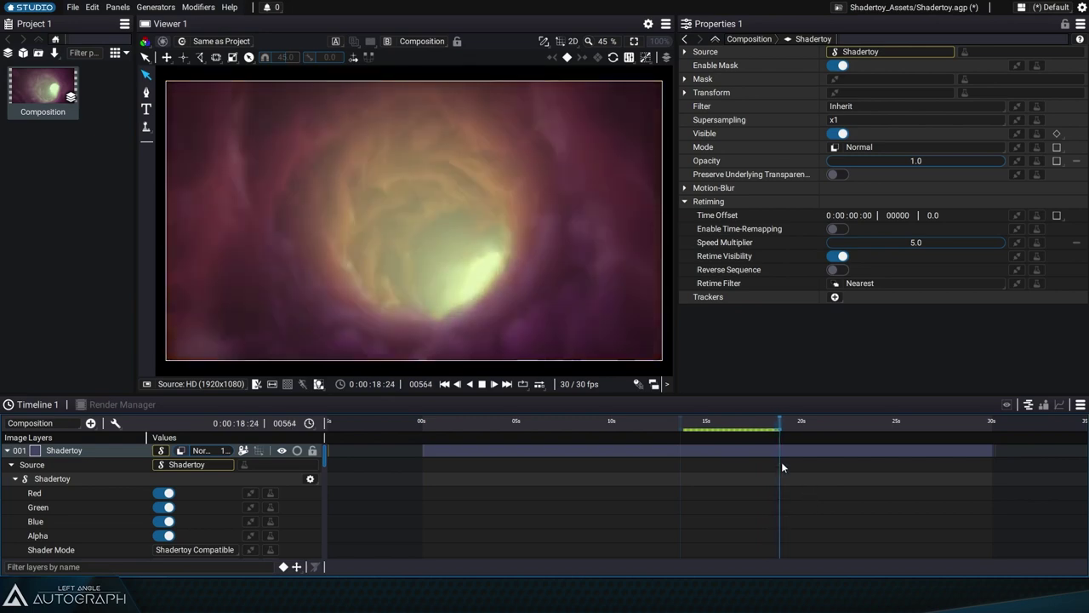
left_click_drag(783, 424, 605, 423)
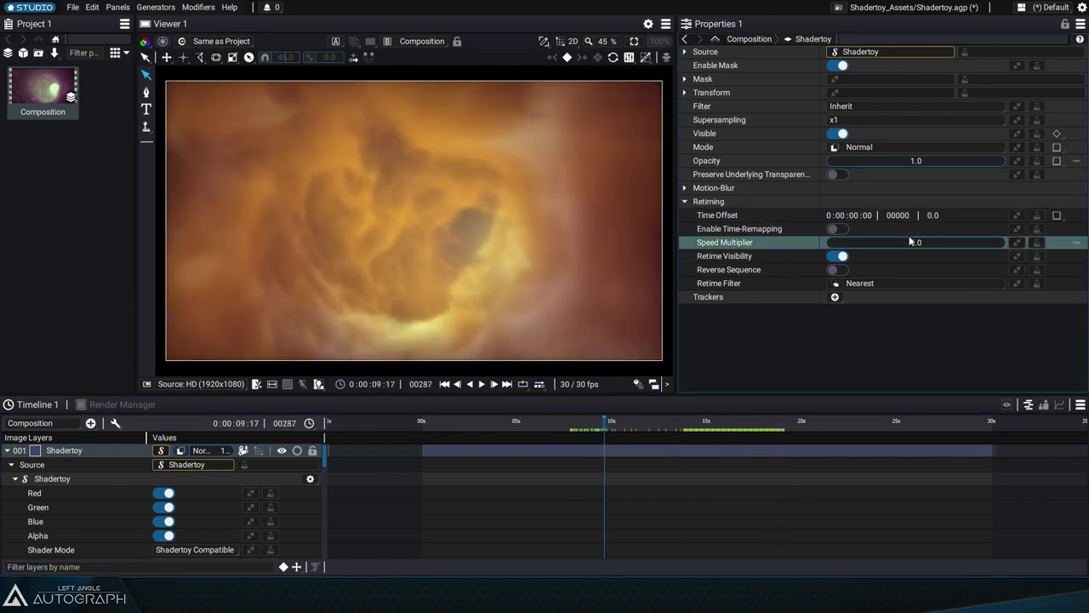
- Set the layer's Speed Multiplier to 0.25 and play the composition from about 8 s to preview the slower motion
double_click(913, 242)
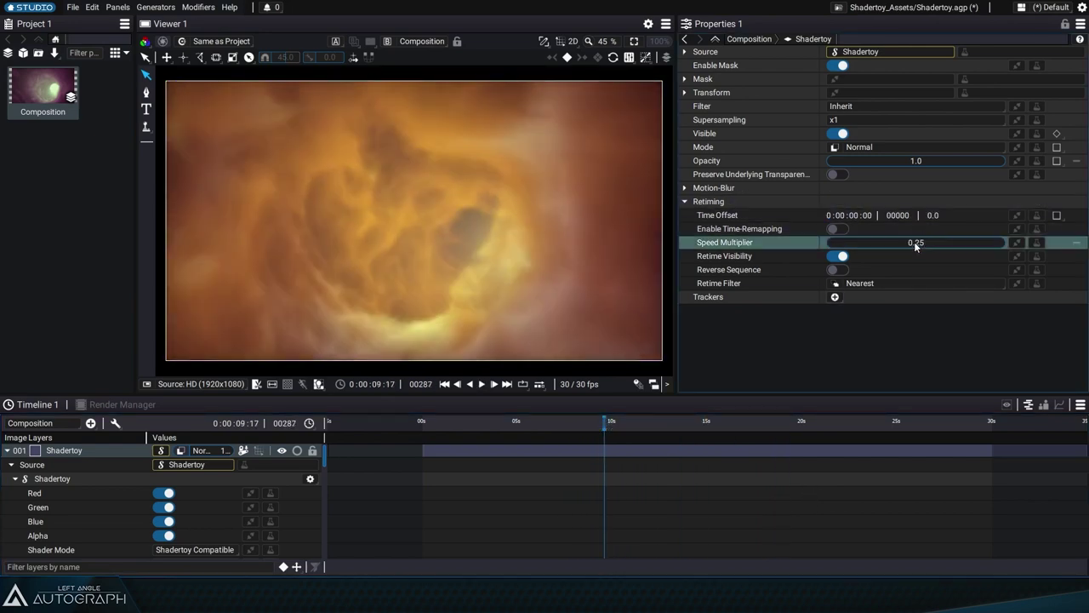
left_click_drag(605, 423, 574, 420)
key("space")
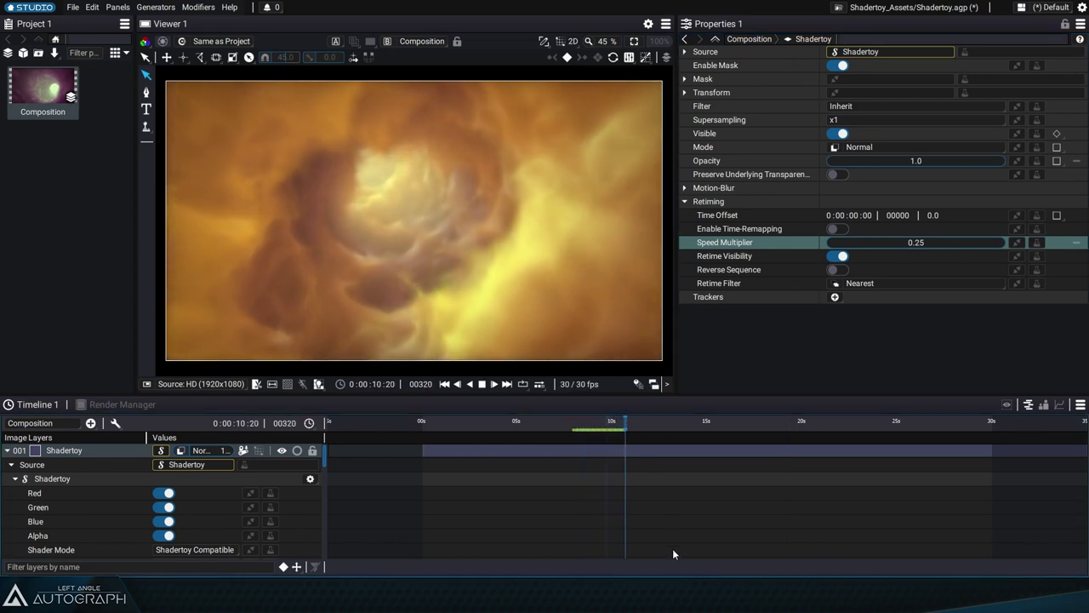
key("space")
left_click_drag(652, 423, 683, 430)
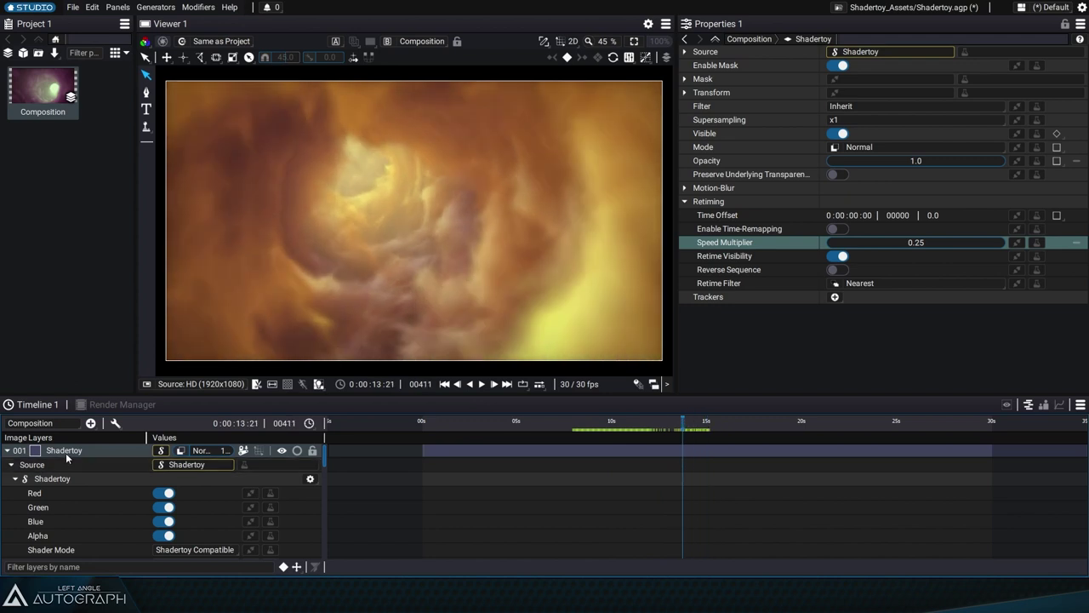
- Set the layer's Speed Multiplier to 1 and enable time-remapping
double_click(921, 243)
type("1")
key("Return")
left_click(839, 229)
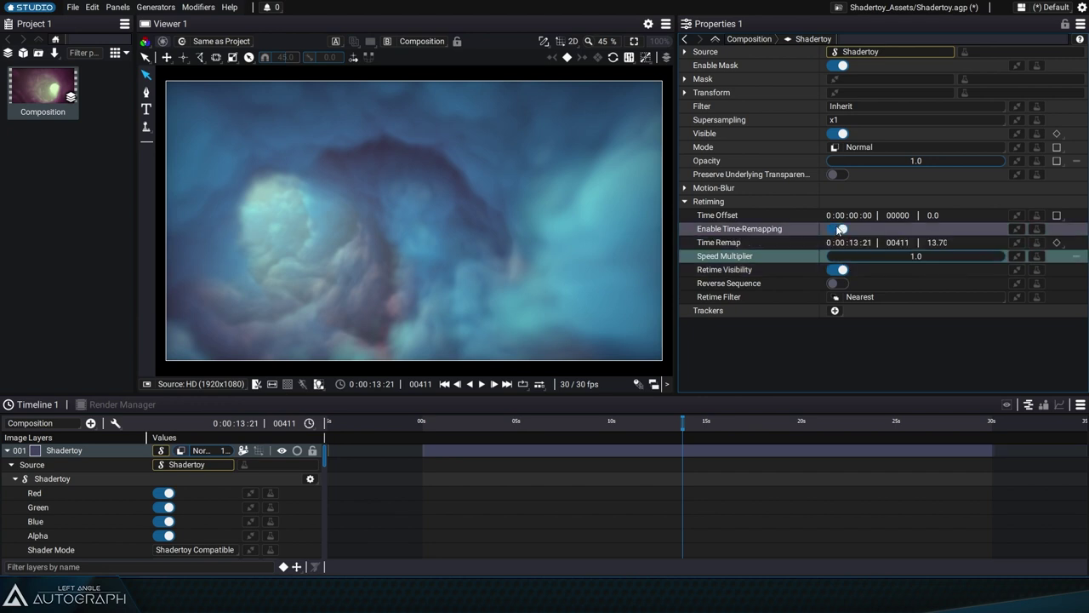
- Reveal the Shadertoy layer's keyframed properties and show the Time Remap curve in the graph editor
left_click(58, 453)
key("u")
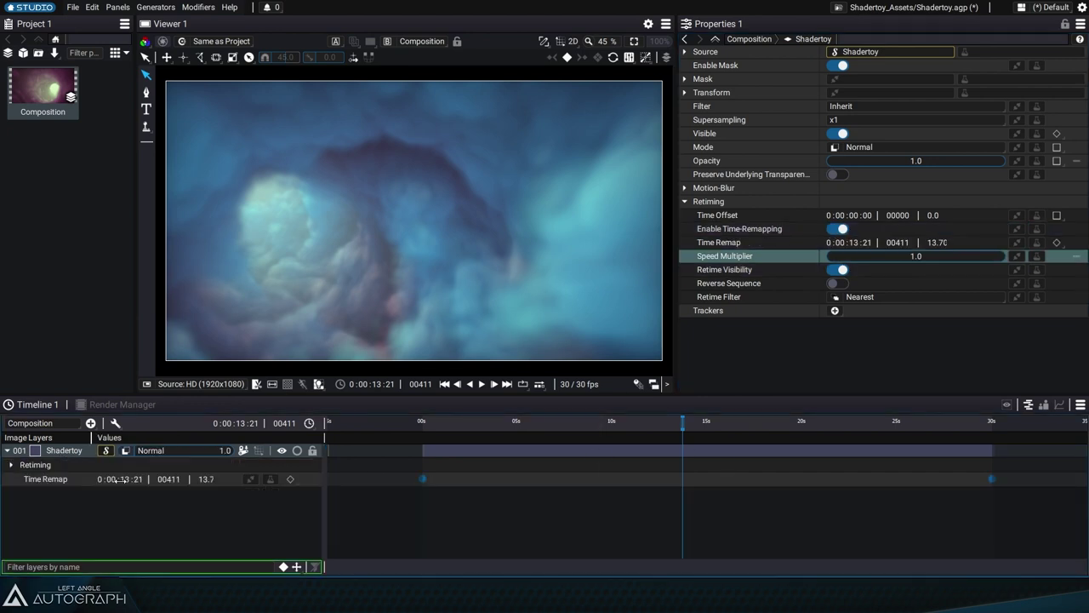
left_click(1059, 407)
left_click(40, 480)
- Steepen the outgoing tangent of the first Time Remap keyframe to a slope of about 2.45 and scrub the result
left_click_drag(378, 503, 449, 553)
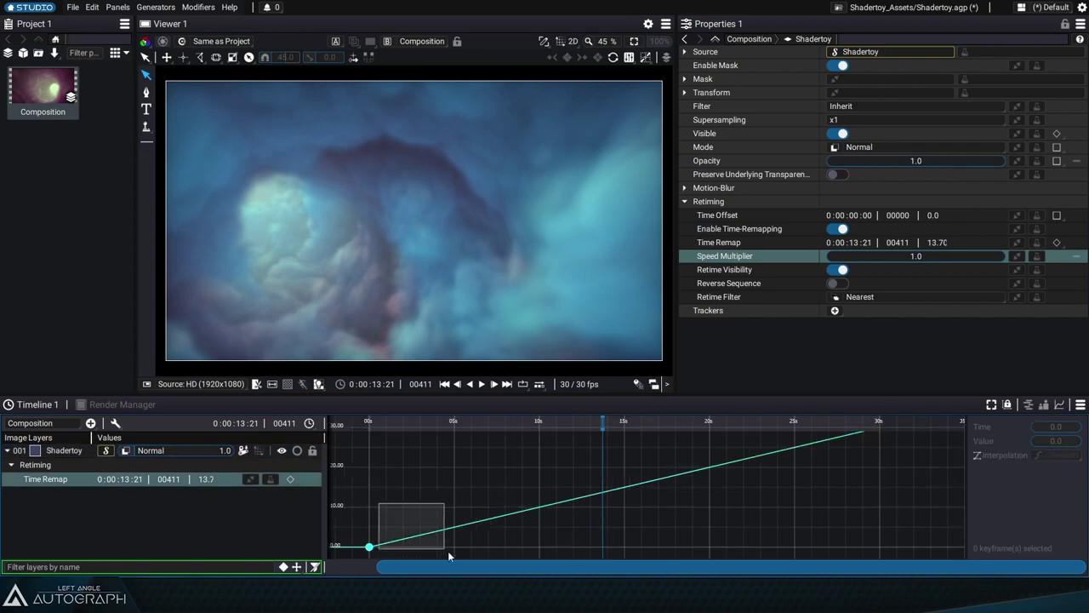
left_click_drag(356, 538, 422, 560)
left_click_drag(496, 517, 474, 487)
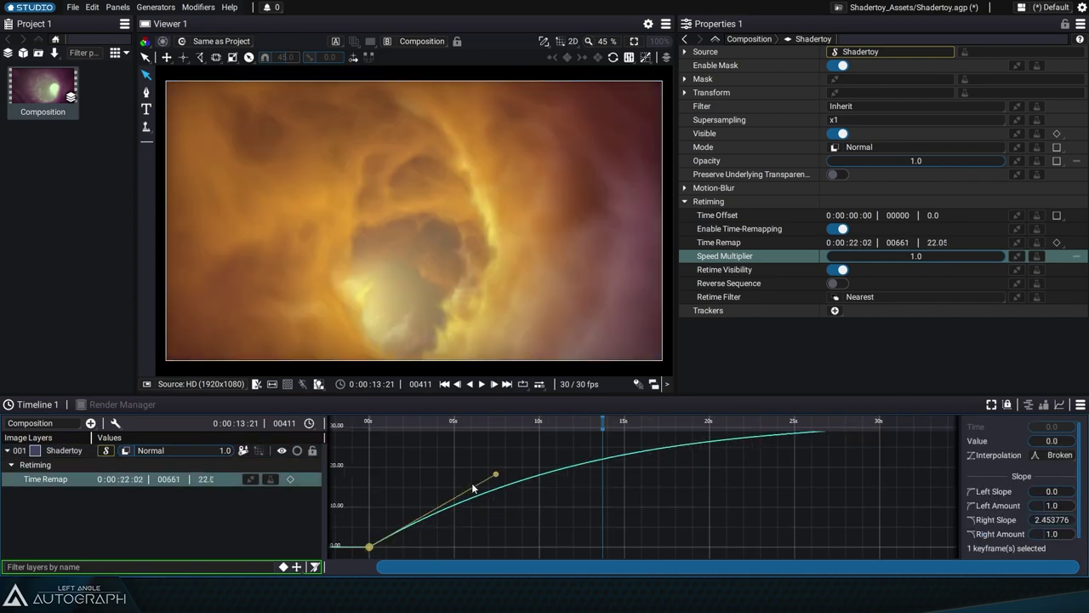
left_click_drag(480, 425, 540, 425)
- Add a Time Remap keyframe at about 10.4 s, tilt its tangents so the curve descends, and play the composition
left_click(547, 473, "ctrl")
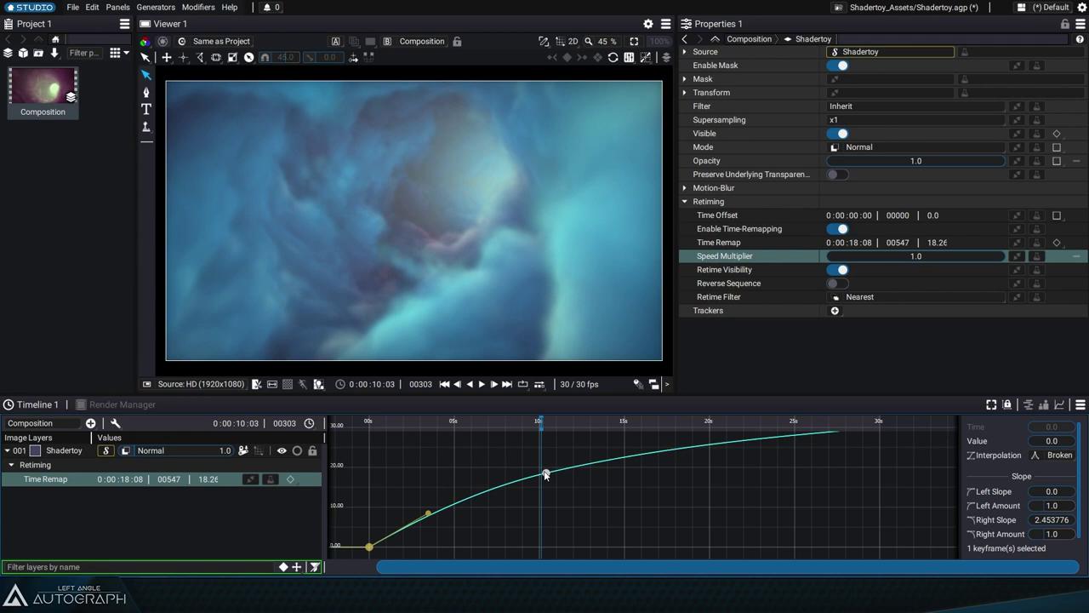
left_click(546, 473)
left_click_drag(660, 451, 657, 533)
left_click_drag(526, 422, 497, 425)
key("space")
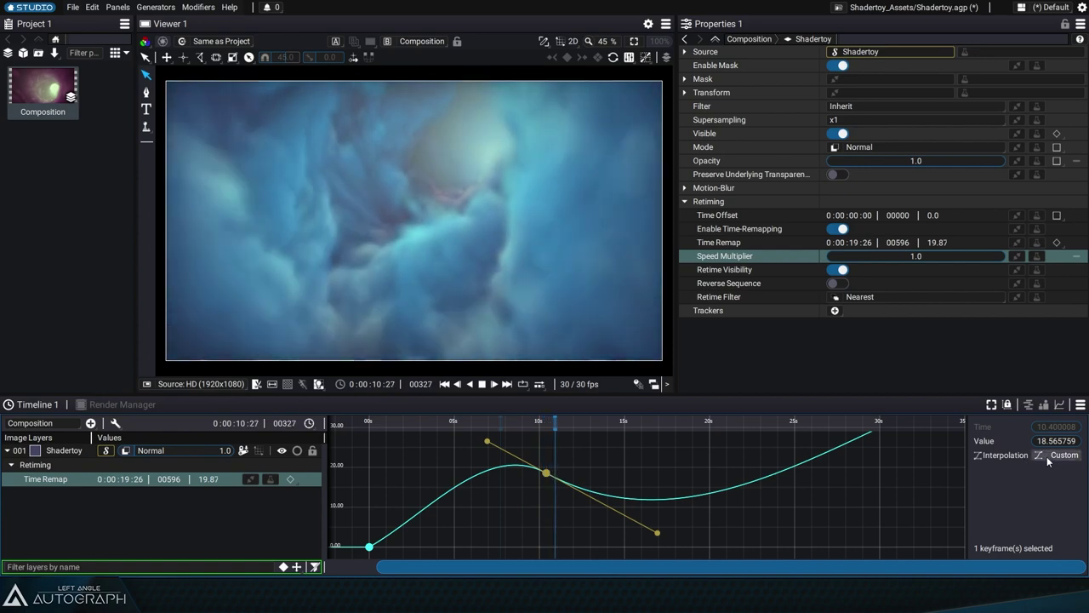
- Set the interpolation of the 10.4 s Time Remap keyframe to Elastic ease-out and inspect the whole curve
left_click(1047, 456)
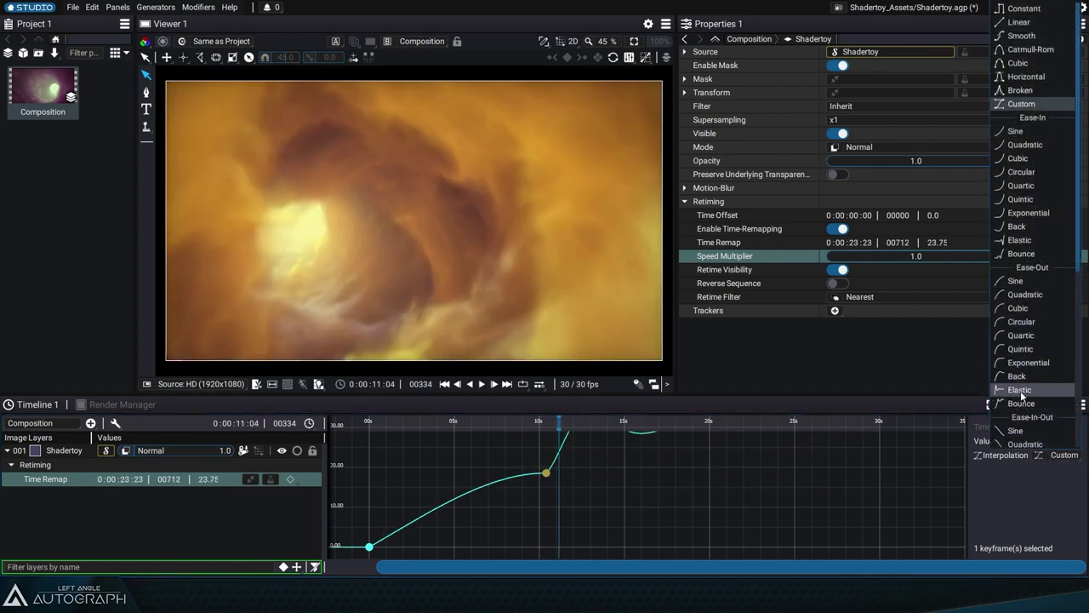
left_click(1021, 390)
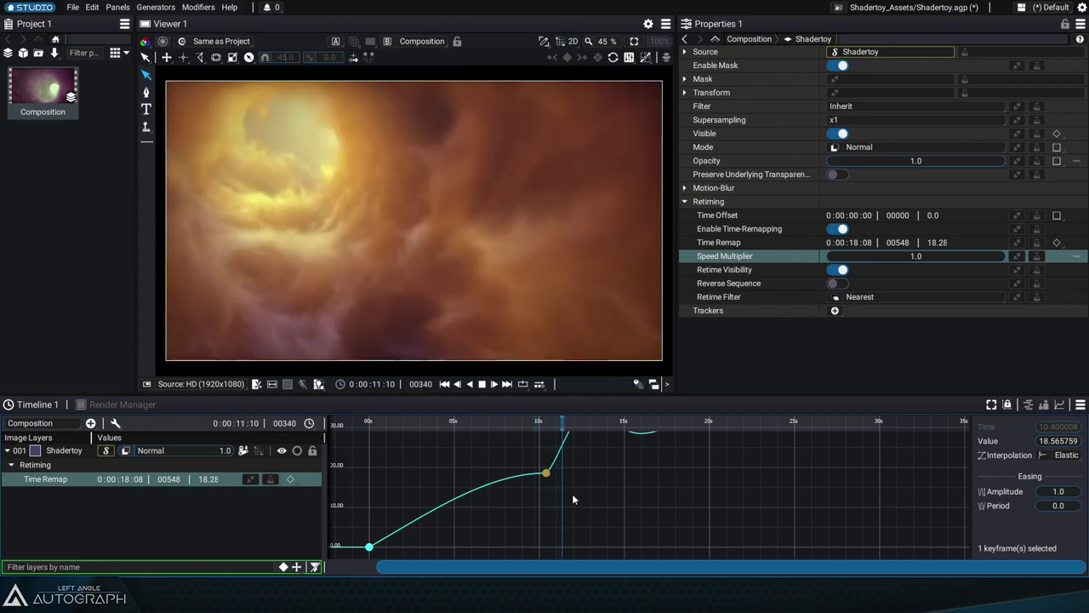
scroll(632, 495, "up", 3)
scroll(616, 467, "down", 4)
left_click_drag(614, 446, 553, 497)
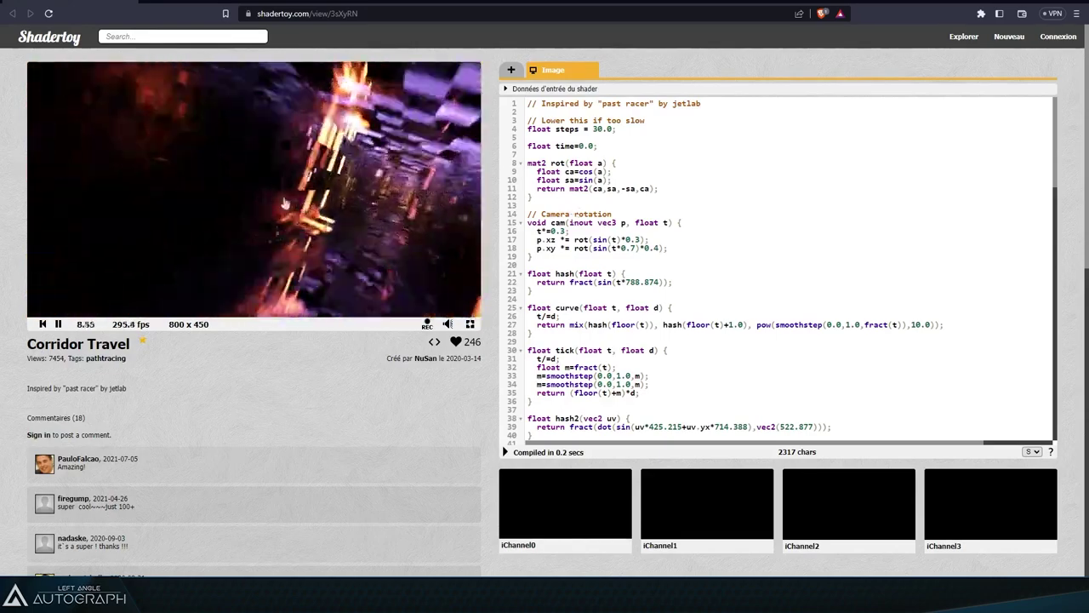
- Copy the entire Corridor Travel code from the Shadertoy website and use it as the Shadertoy layer's source code in Autograph
left_click(615, 317)
key("ctrl+a")
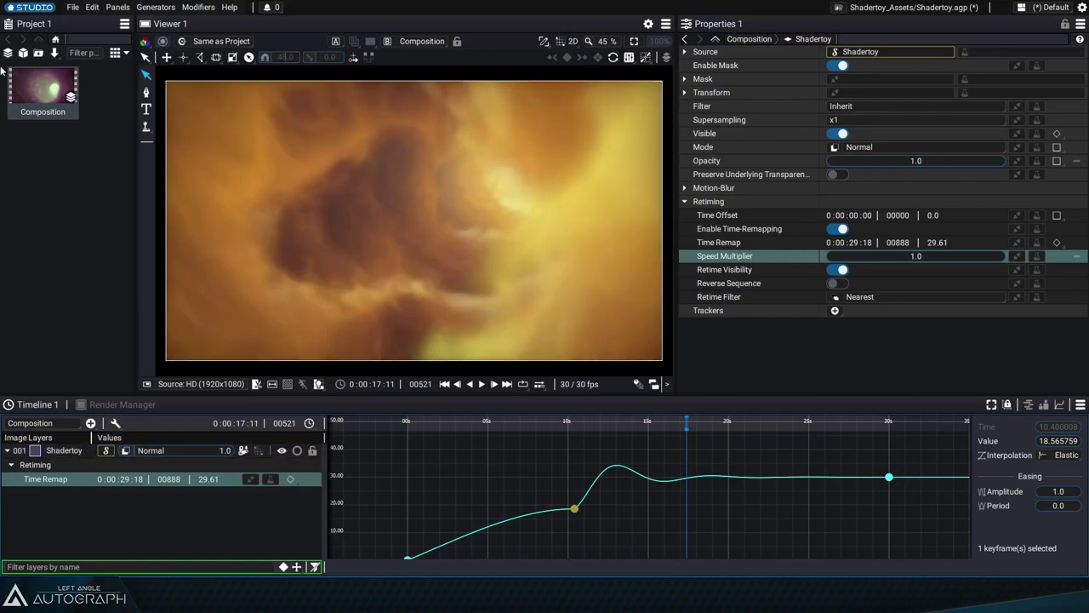
left_click(73, 455)
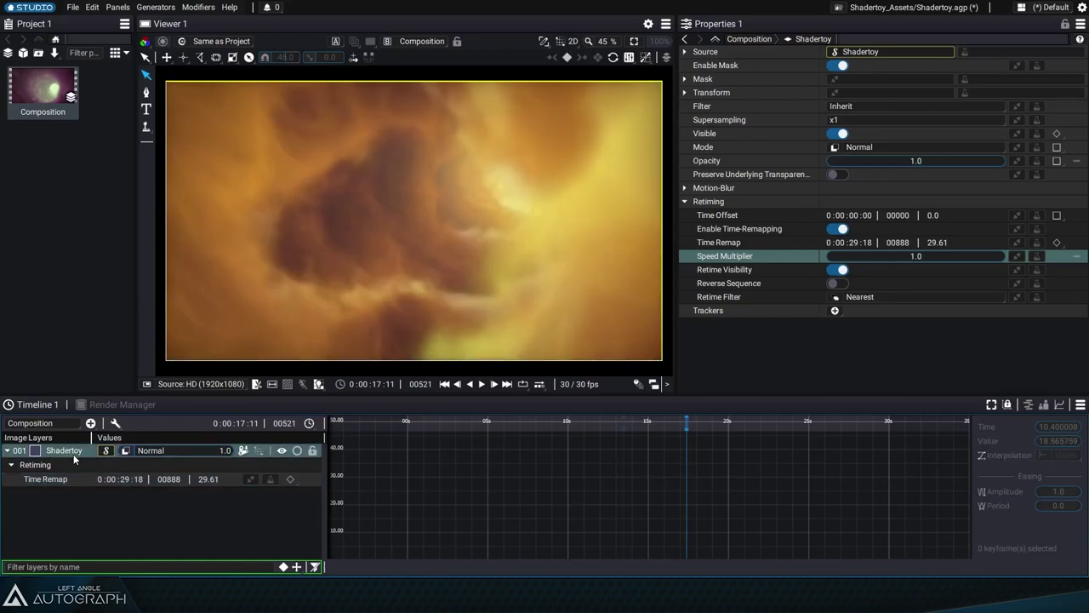
left_click(244, 451)
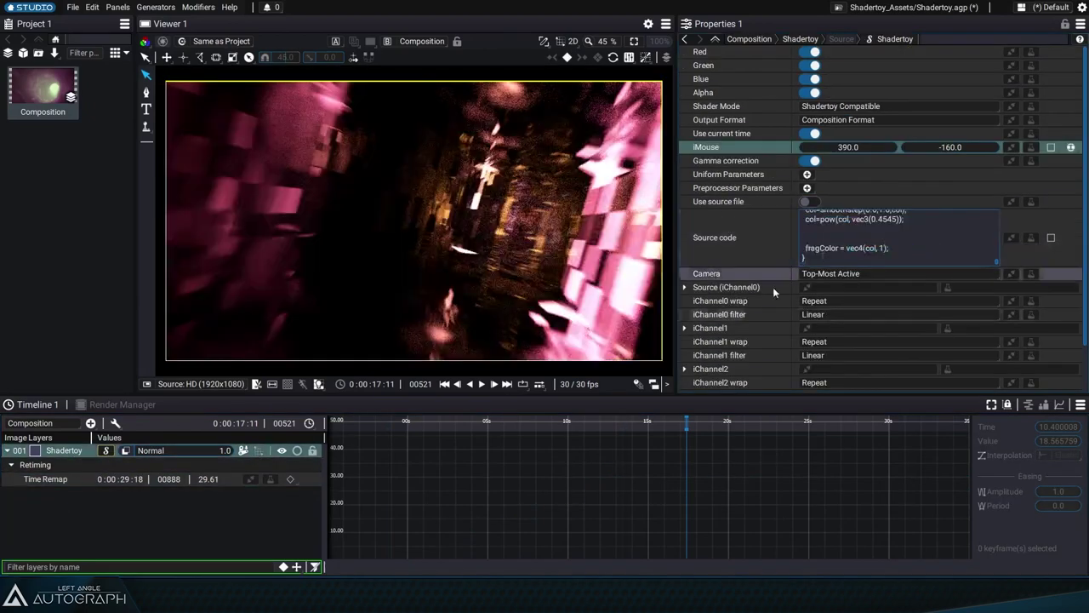
- Switch the timeline back from curves to layer bars, then scrub and play the composition to preview the corridor shader
left_click(1028, 406)
left_click_drag(489, 427, 597, 428)
key("space")
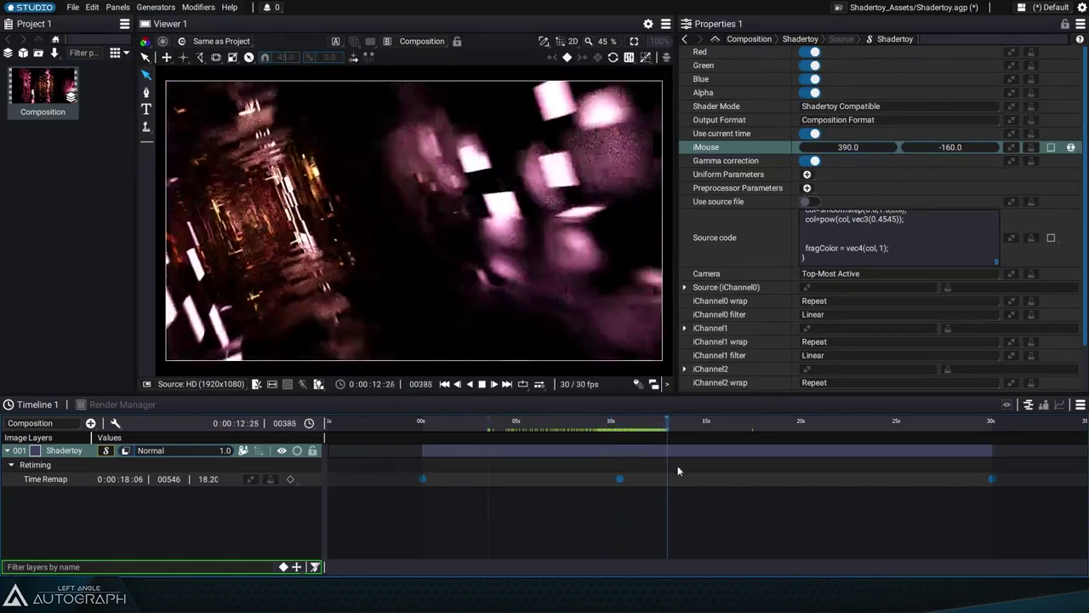
key("space")
- Turn off time-remapping on the Shadertoy layer and preview the composition
left_click(63, 451)
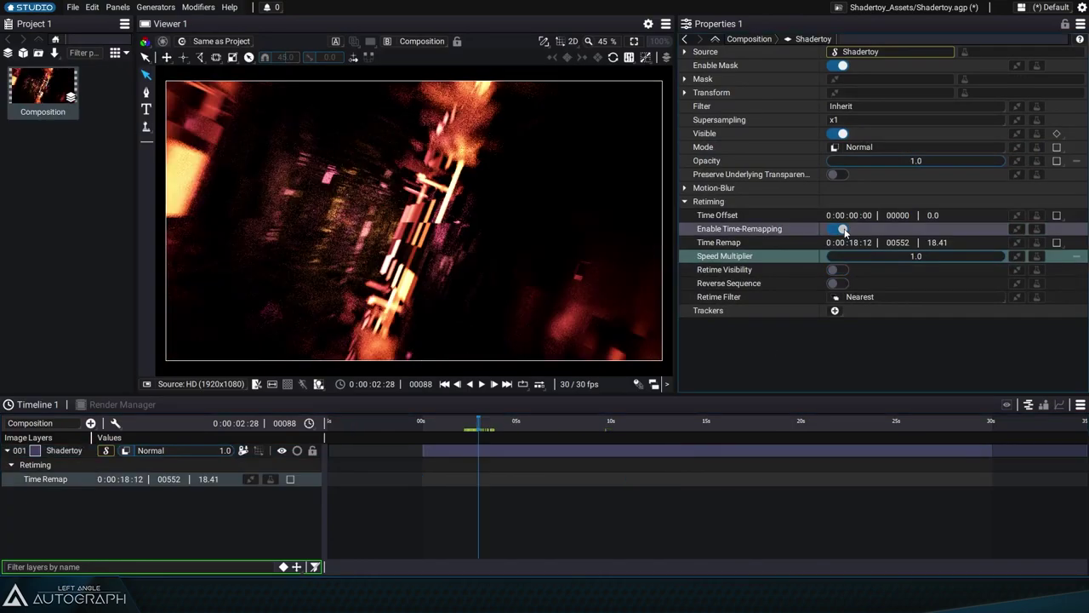
left_click(843, 229)
left_click_drag(479, 422, 635, 423)
key("space")
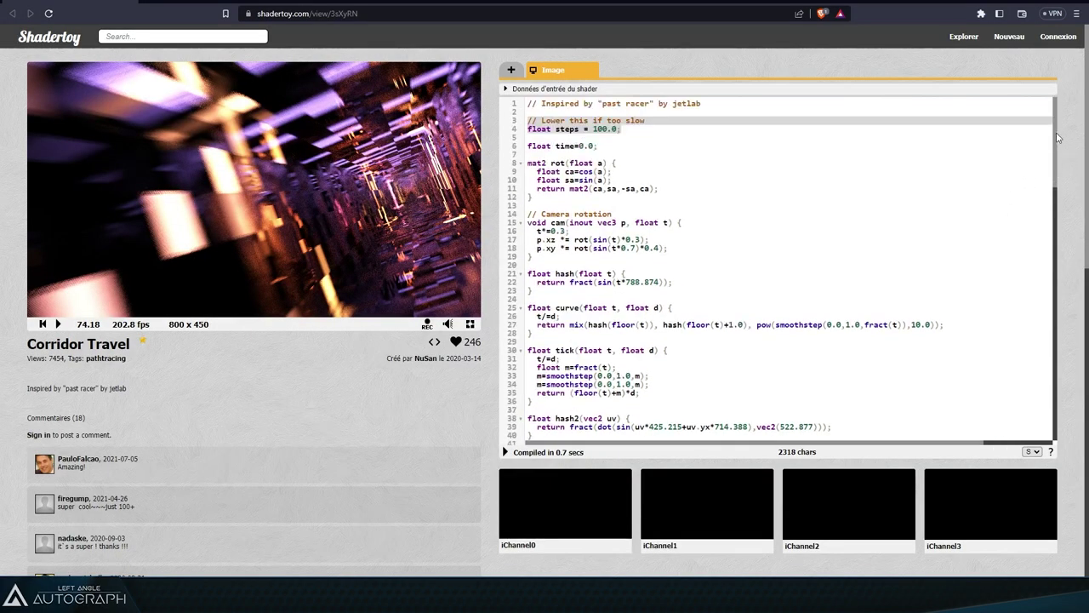
- On the Shadertoy website, search for clouds, leave the edited Corridor Travel page, and open Protean clouds to look through its code
left_click(607, 249)
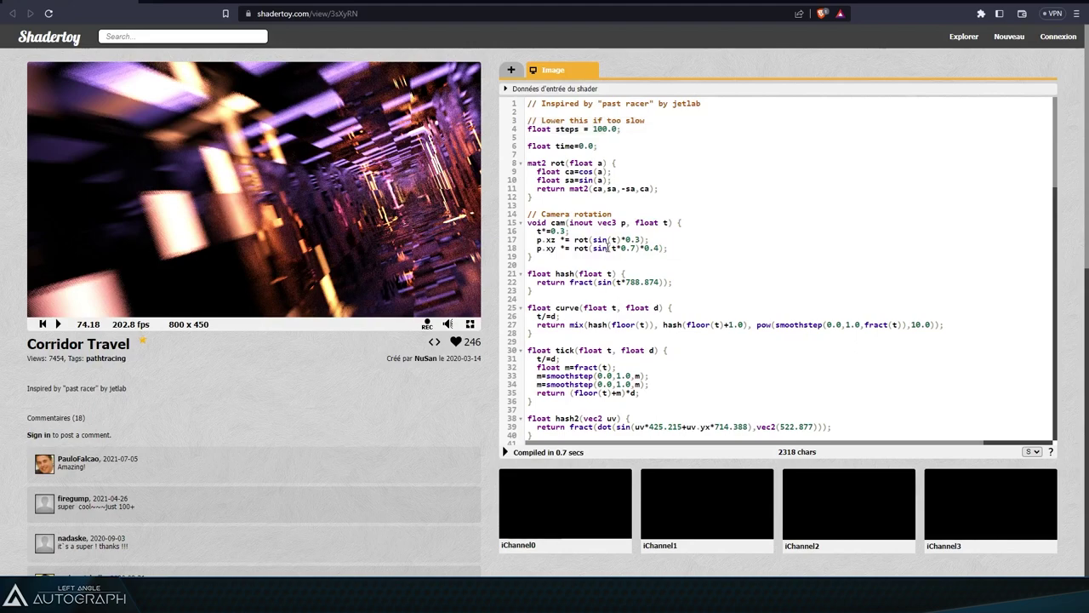
mouse_move(1055, 127)
left_mouse_down()
mouse_move(1061, 200)
mouse_move(1051, 118)
left_mouse_up()
left_click(202, 37)
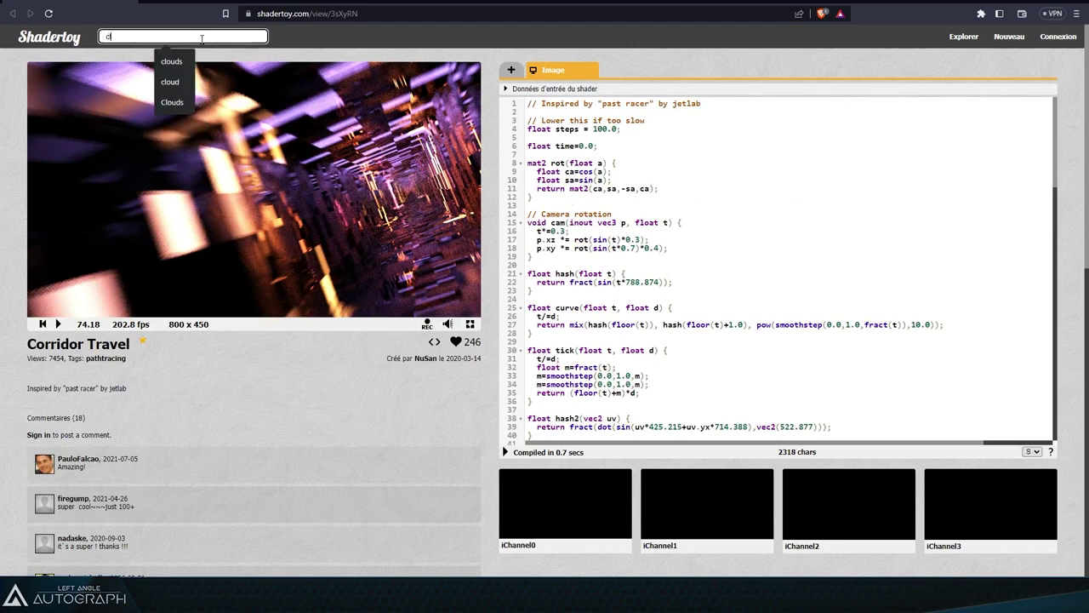
type("clouds")
key("Return")
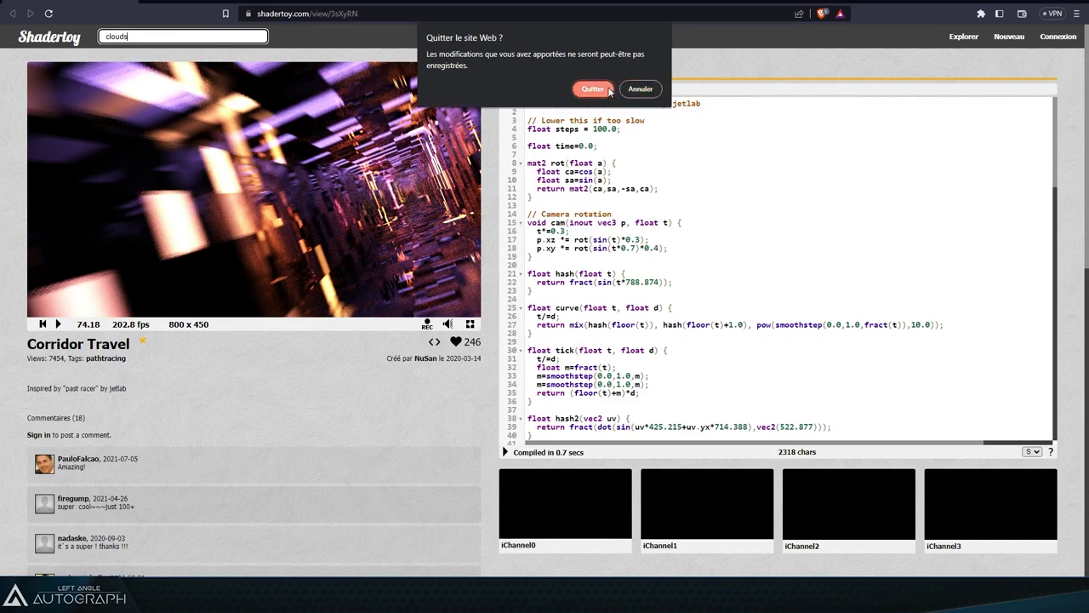
left_click(593, 88)
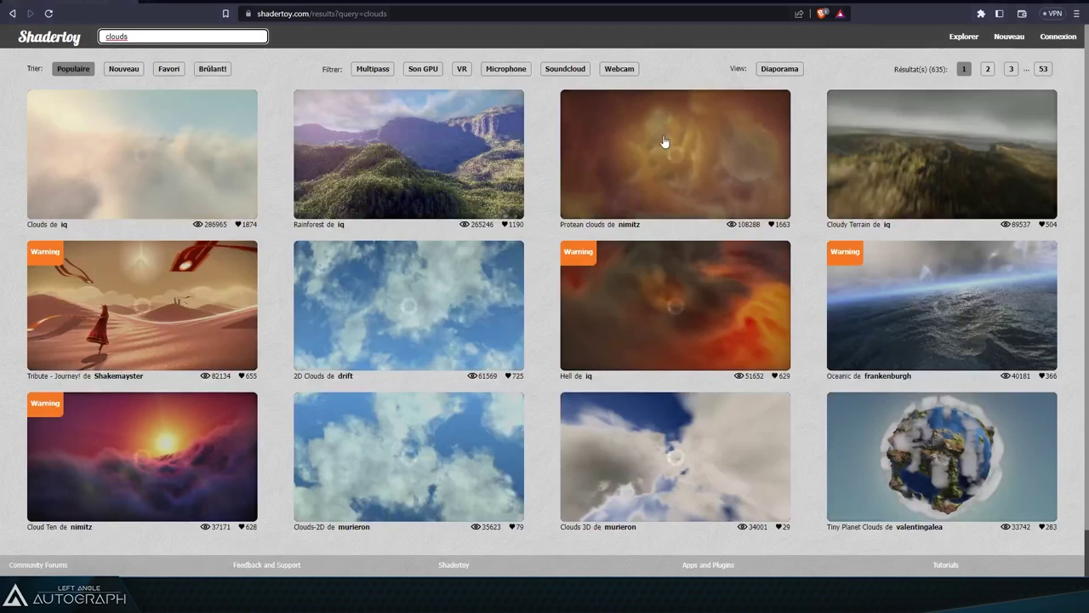
left_click(661, 143)
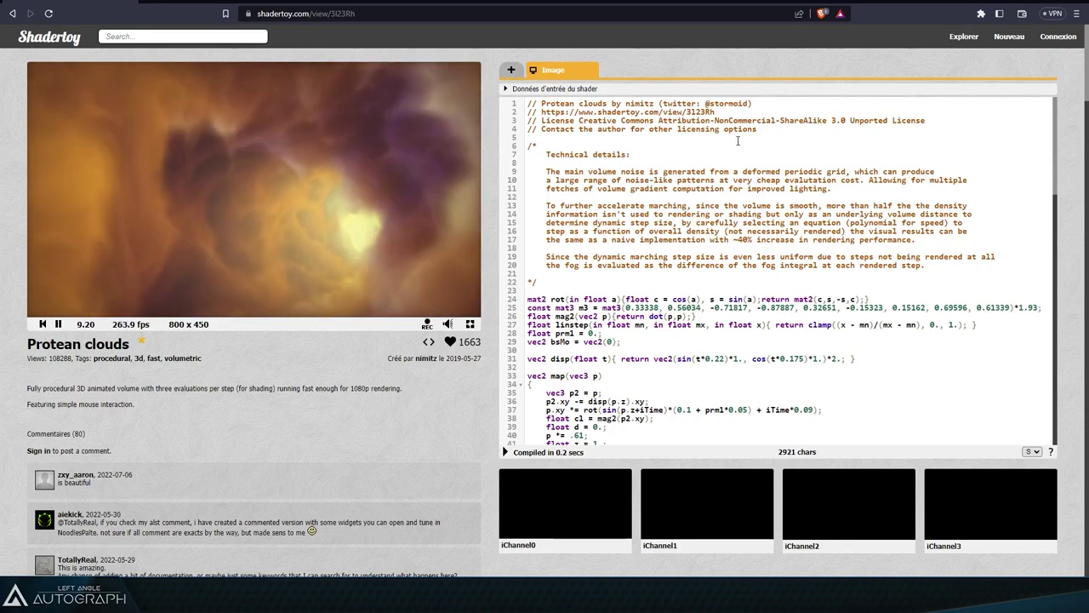
scroll(686, 238, "down", 4)
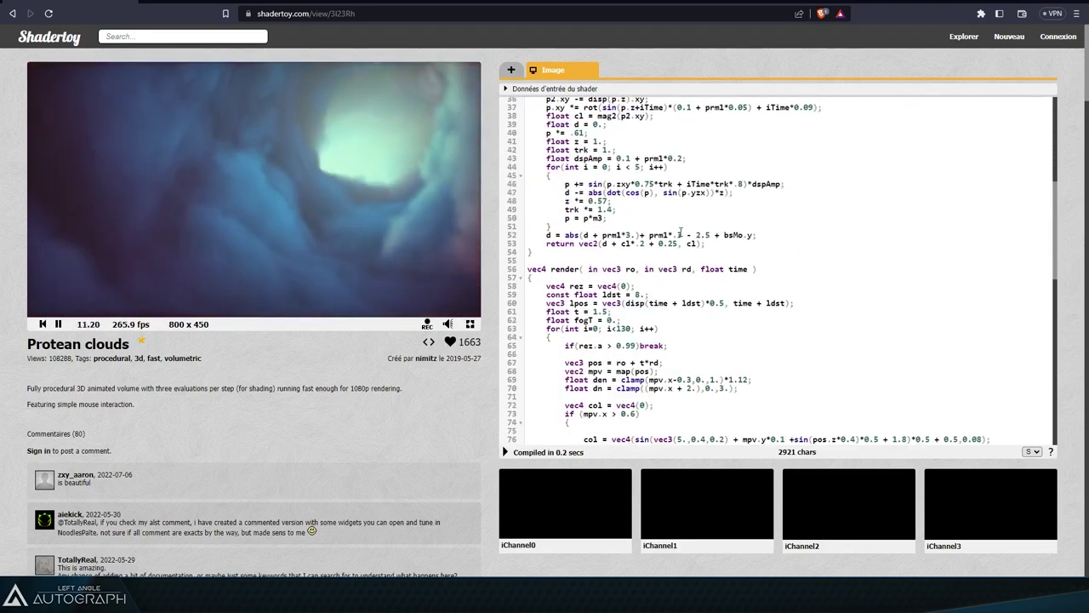
scroll(681, 234, "up", 3)
scroll(681, 233, "up", 1)
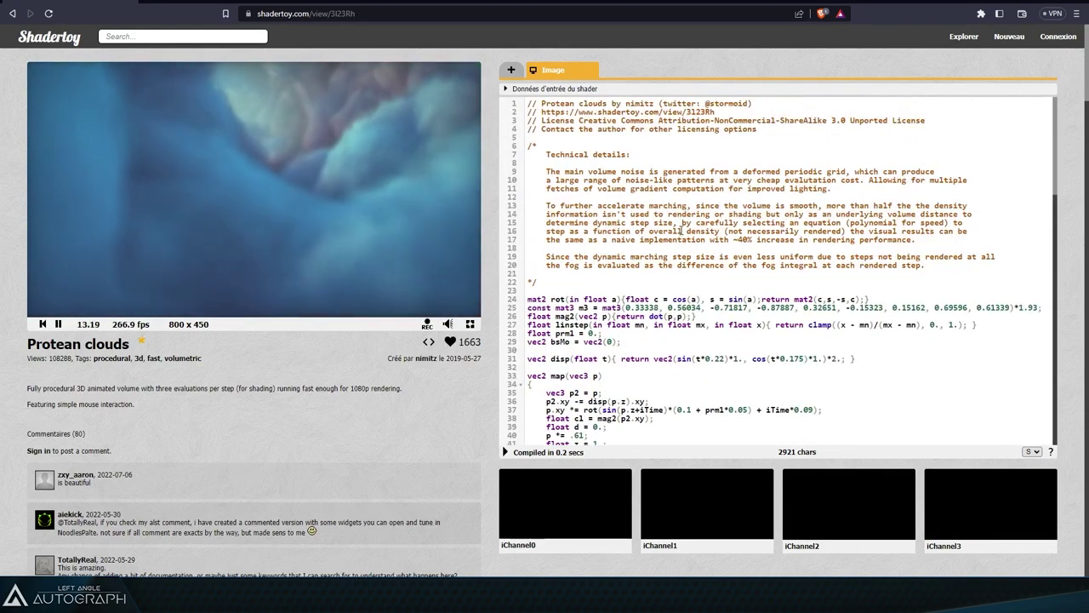
- Examine the Protean clouds shader code, from the technical notes at its beginning through the rendering and color interpolation functions
left_click_drag(1056, 125, 1066, 77)
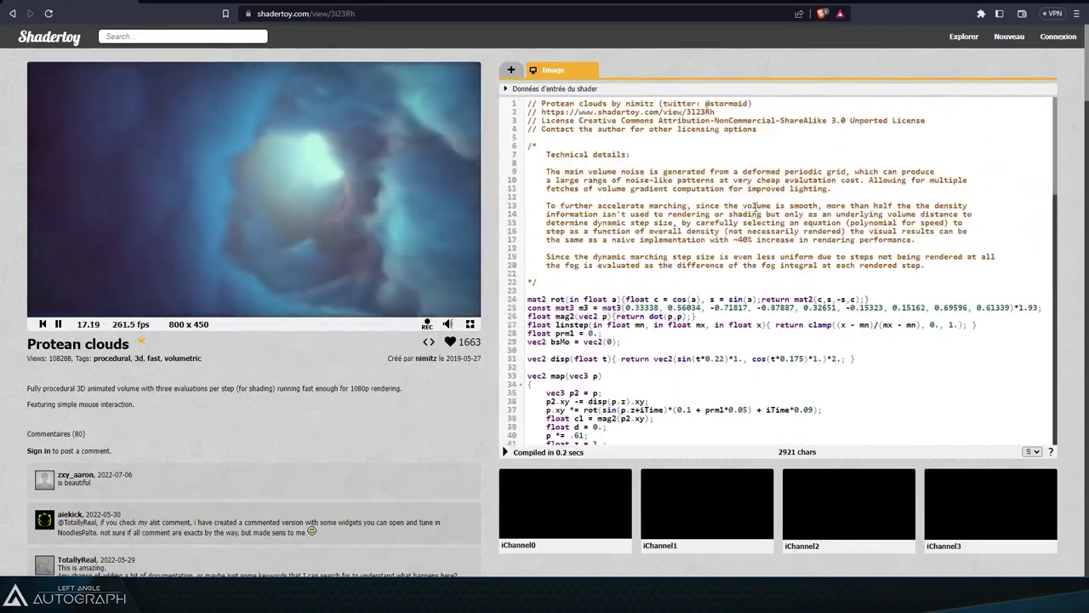
scroll(597, 217, "down", 1)
scroll(601, 216, "up", 1)
left_click_drag(603, 198, 625, 381)
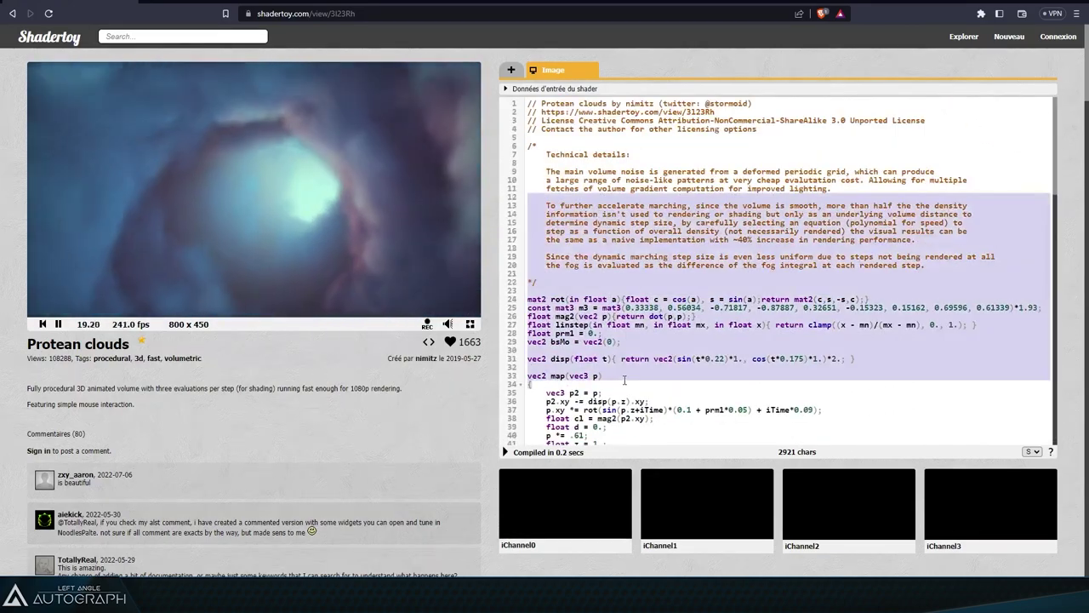
left_click(626, 367)
scroll(628, 256, "down", 8)
scroll(628, 247, "up", 4)
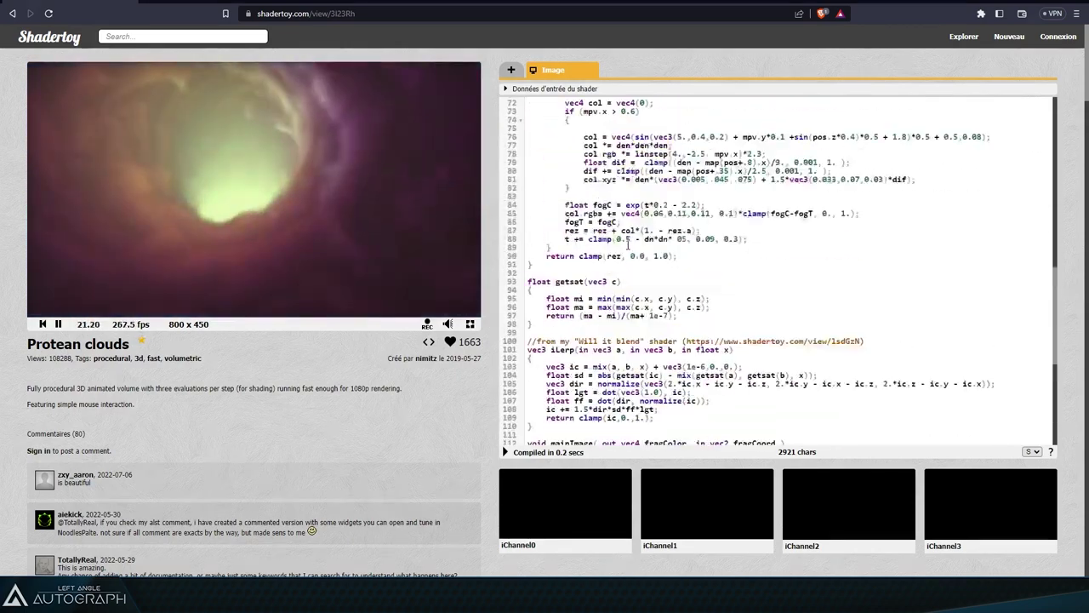
scroll(628, 245, "up", 4)
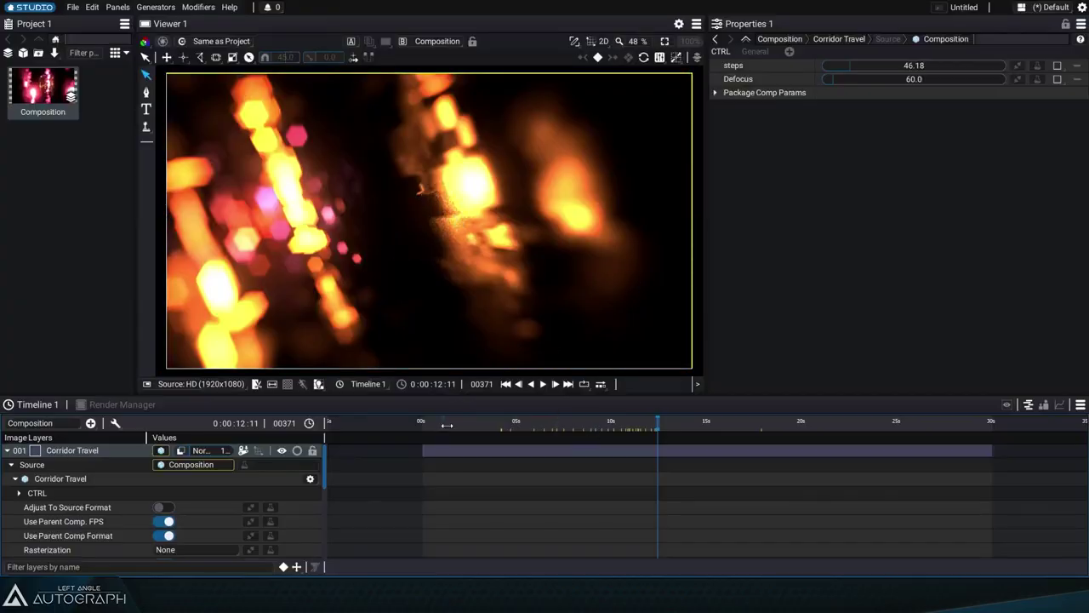
- Switch to Autograph and scrub through roughly the first five seconds of the Corridor Travel composition to preview the defocused shader
left_click_drag(447, 426, 512, 423)
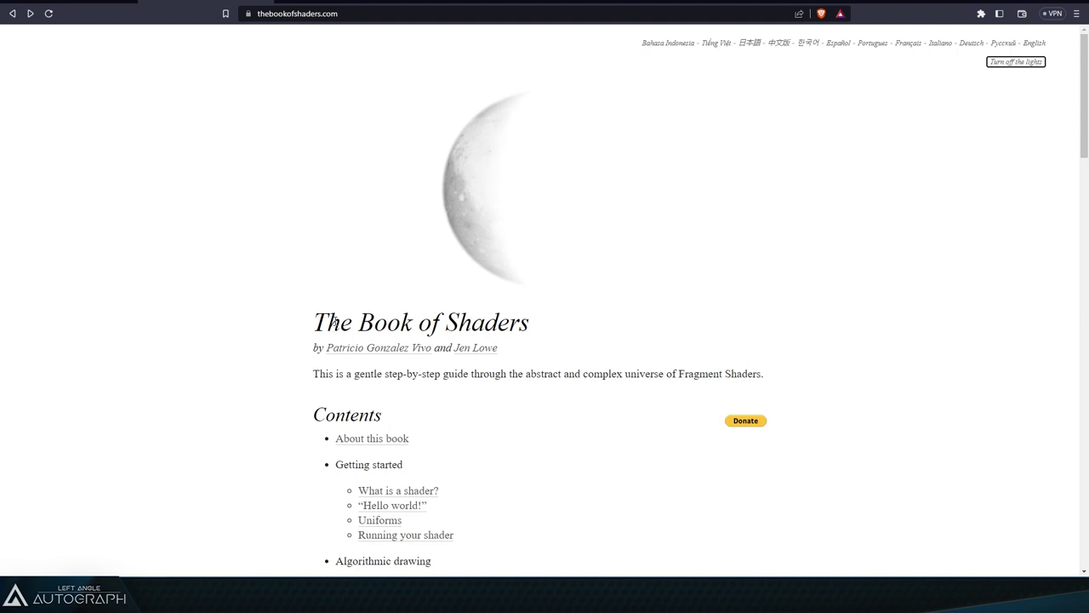
- On The Book of Shaders website, look over the table of contents, then open the About this book chapter and skim its introduction
scroll(1083, 57, "down", 2)
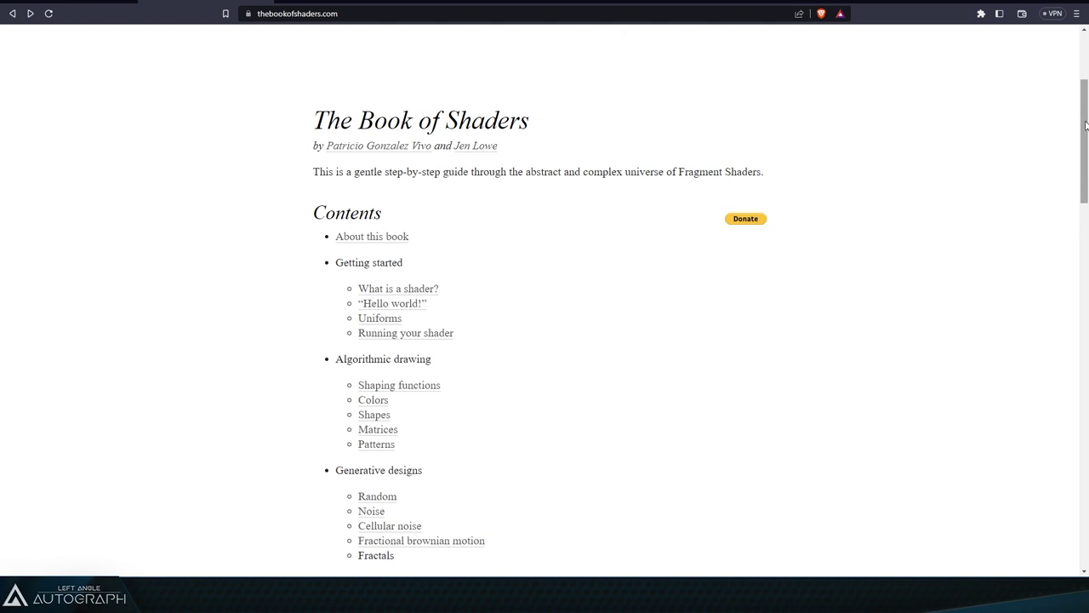
left_click_drag(1086, 126, 1083, 116)
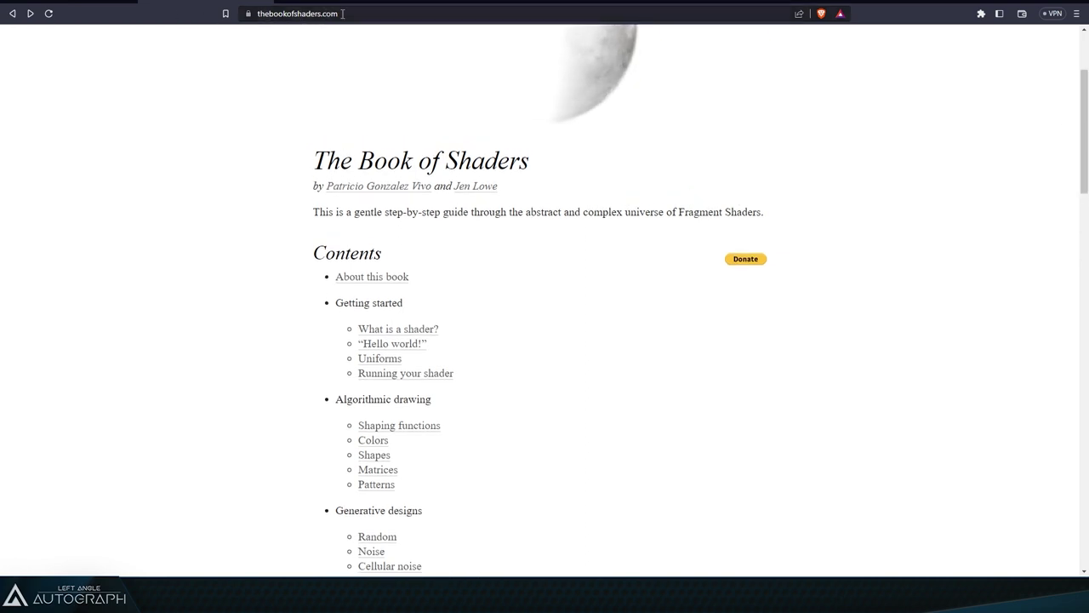
scroll(669, 241, "up", 4)
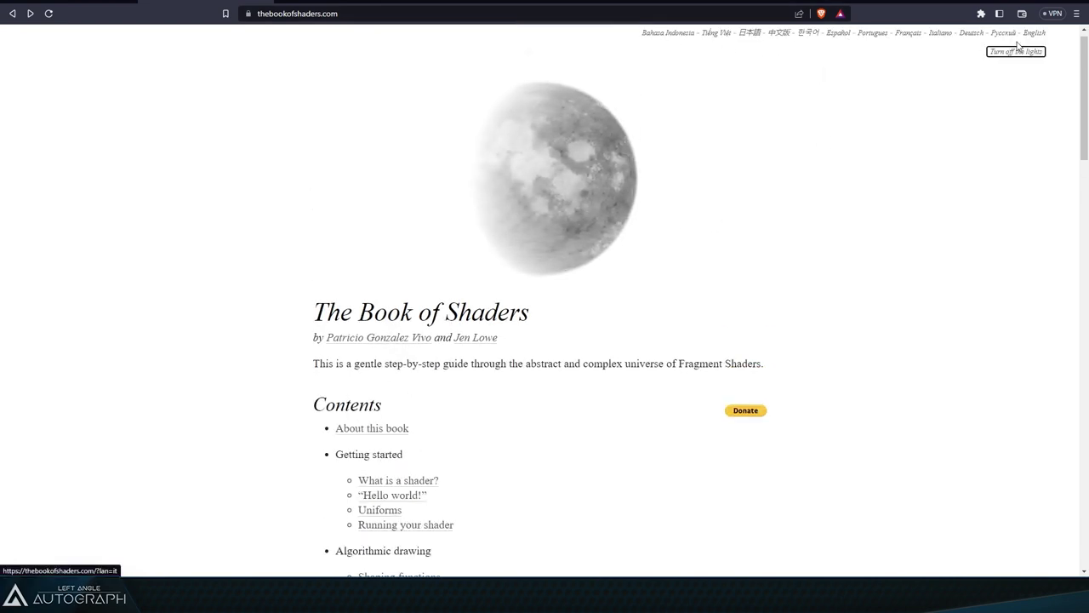
scroll(531, 309, "down", 3)
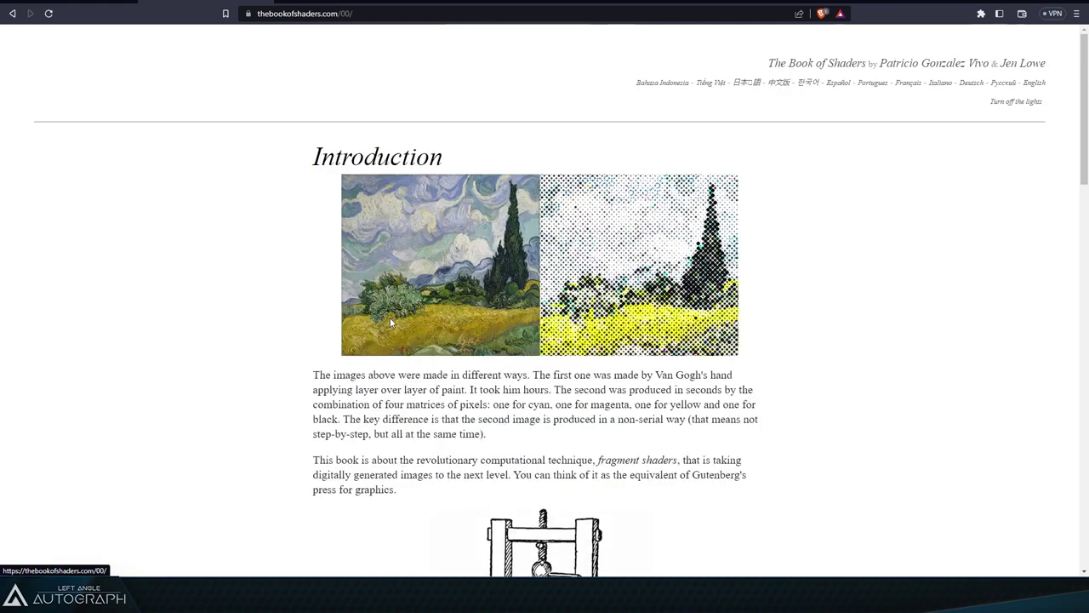
left_click_drag(1087, 92, 1086, 270)
left_click_drag(1087, 295, 1087, 111)
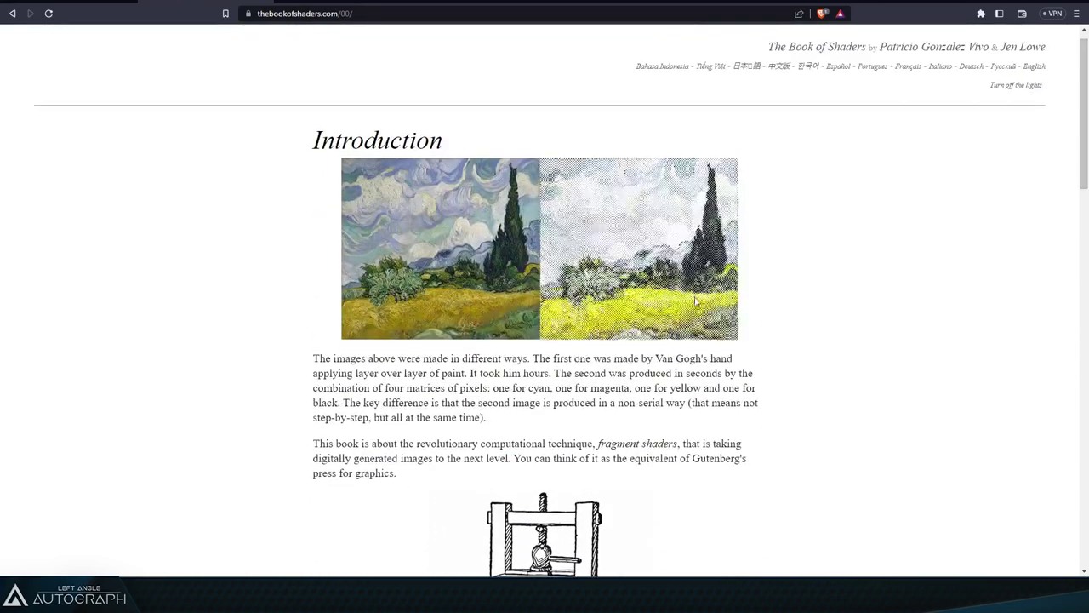